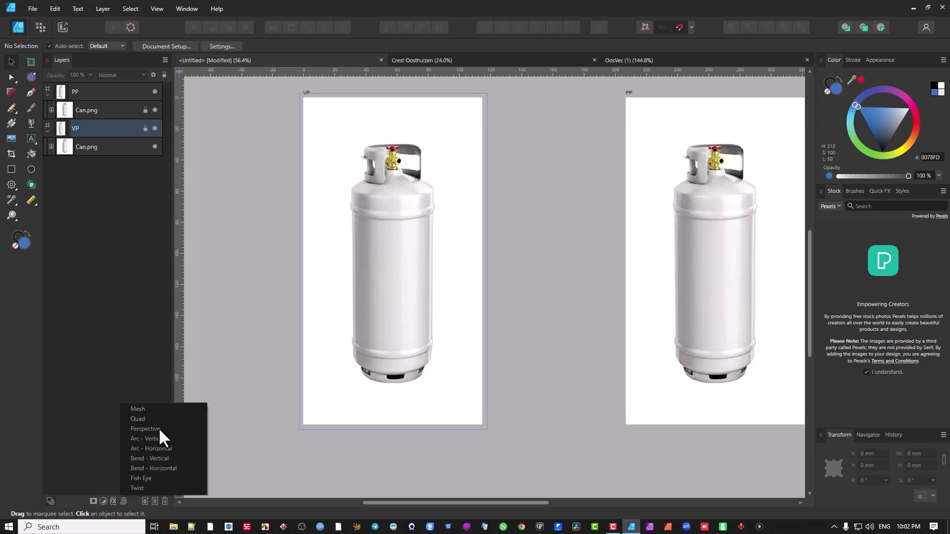
Step: Choose GasLife Logo 2.png from D Drive > 2.Clients > GasLife with the Place command
click(32, 9)
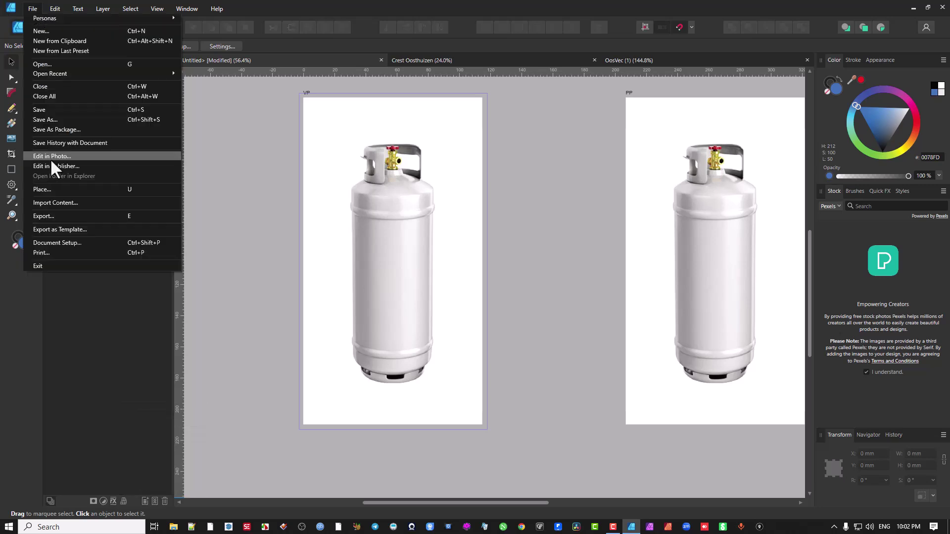
click(36, 8)
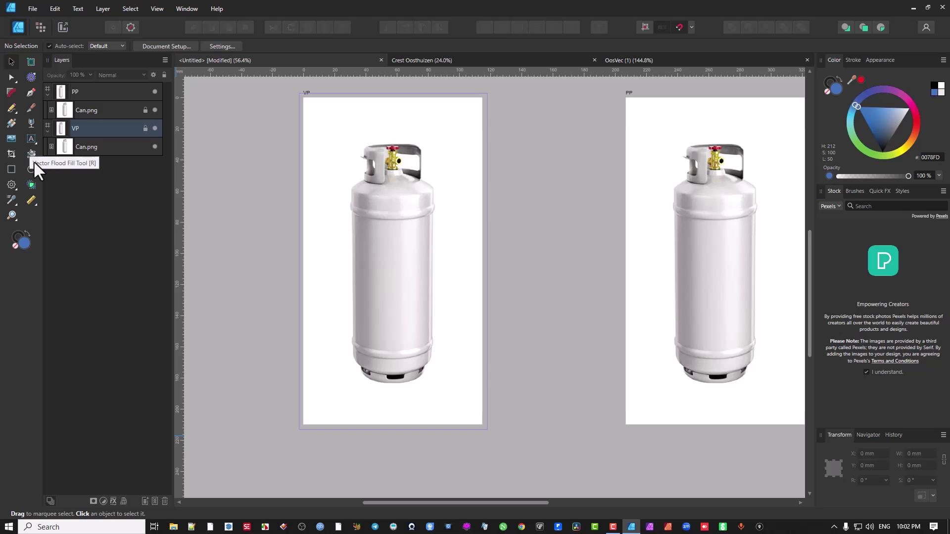
click(32, 8)
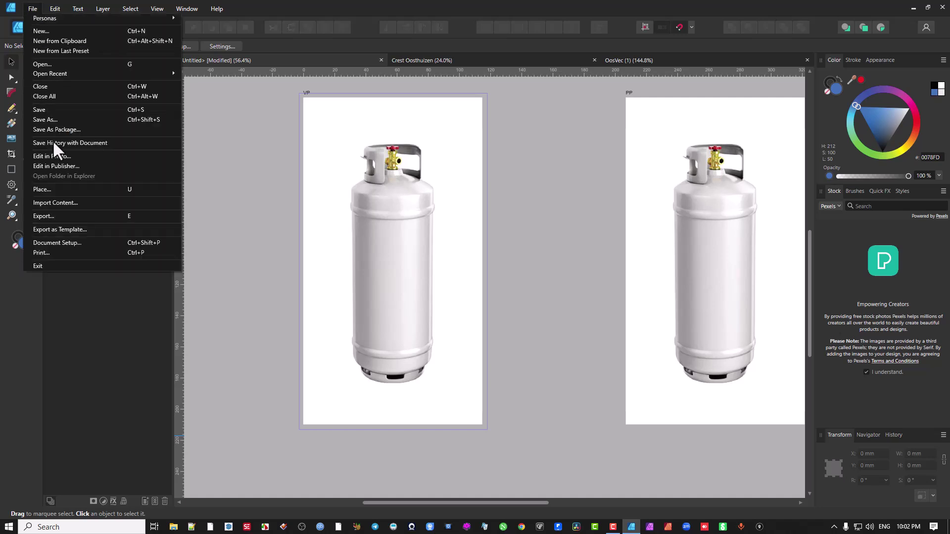
click(54, 189)
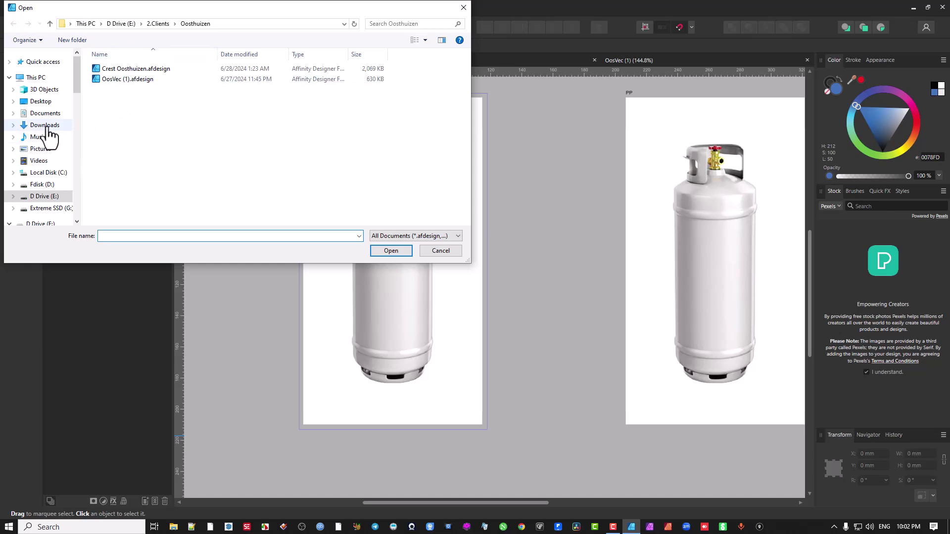
click(158, 23)
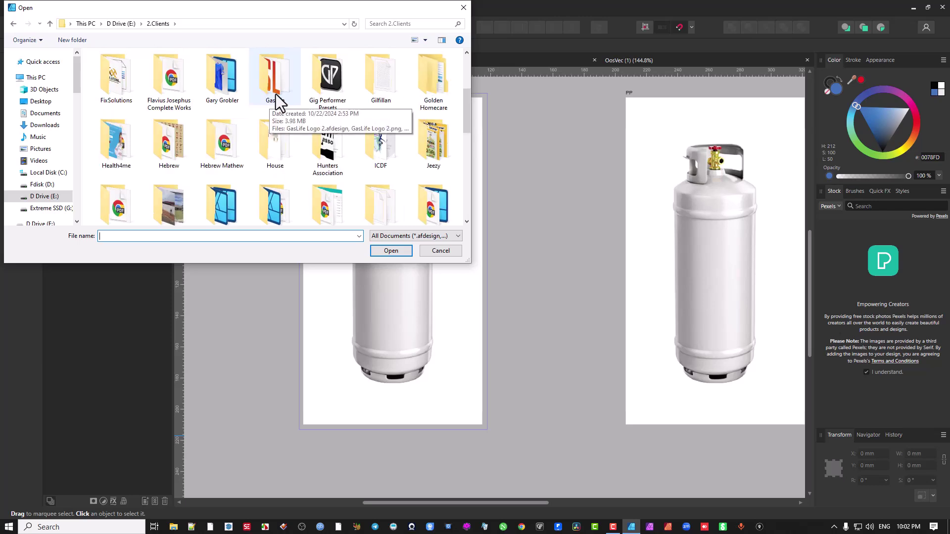
double_click(275, 84)
double_click(170, 86)
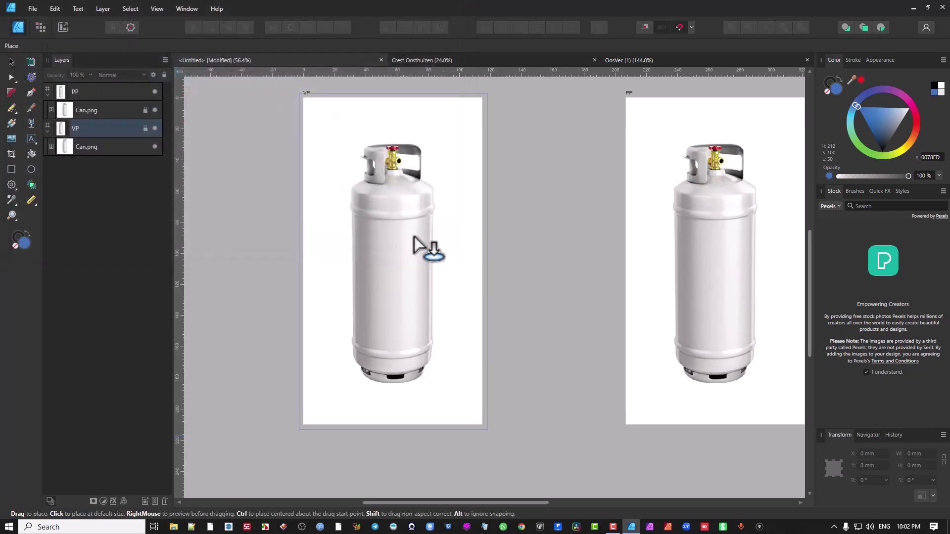
Step: Place the GasLife logo at 46.6 × 13.8 mm on the left cylinder, then bring up the warp types
drag(354, 243, 417, 281)
scroll(409, 271, up, 3)
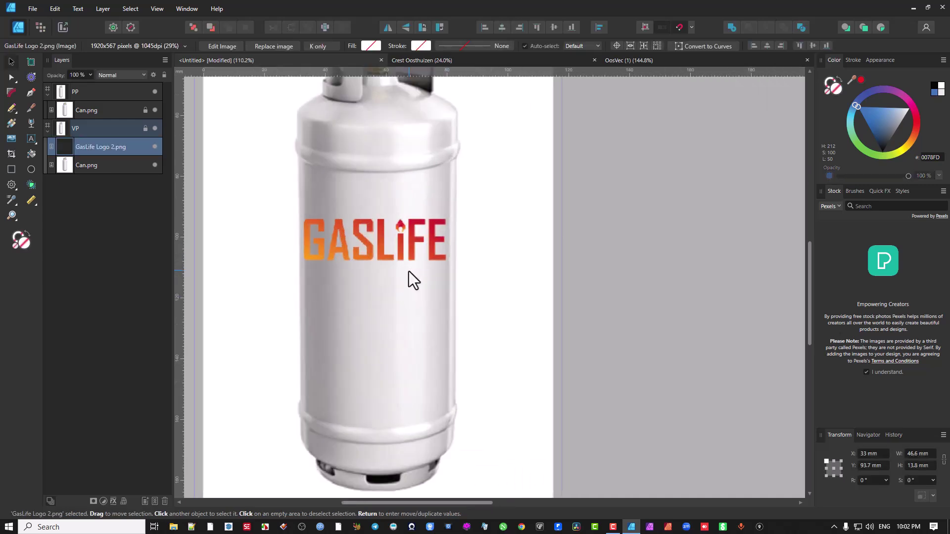
click(122, 502)
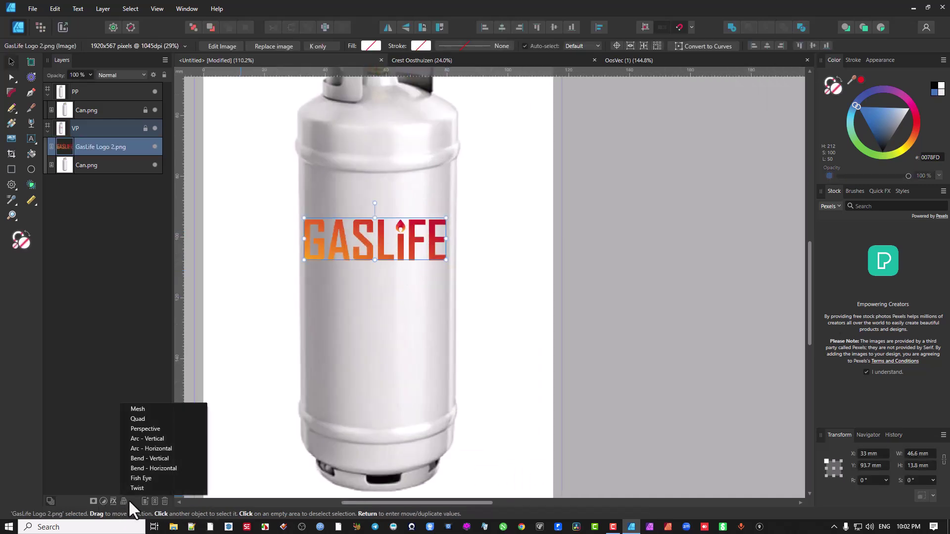
Step: Mesh-warp the GasLife logo, bending its top and bottom edges down into an arc
click(163, 418)
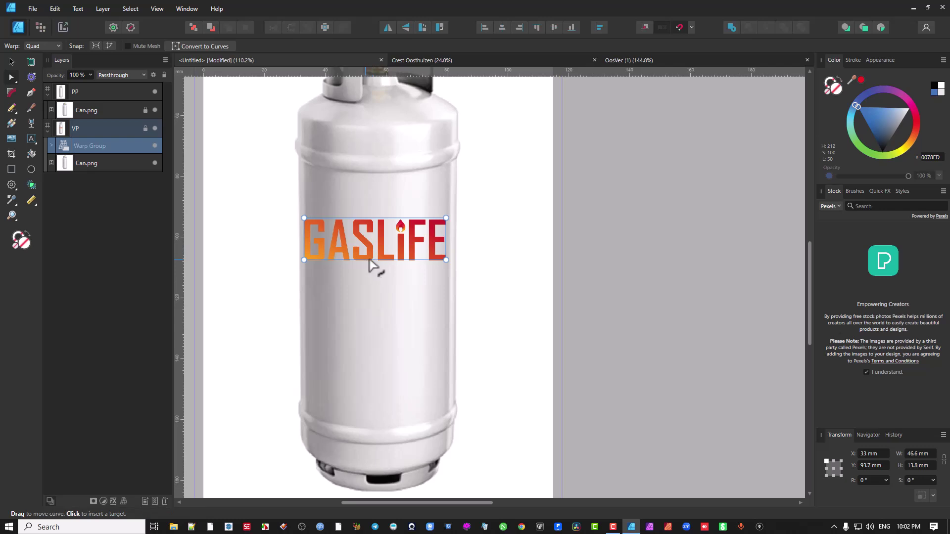
drag(369, 261, 367, 293)
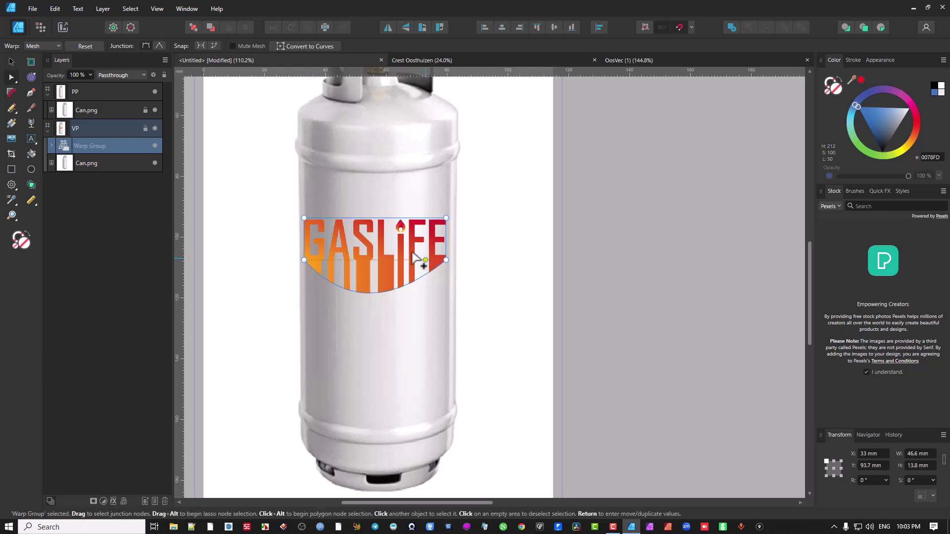
drag(372, 225, 367, 243)
scroll(368, 261, up, 3)
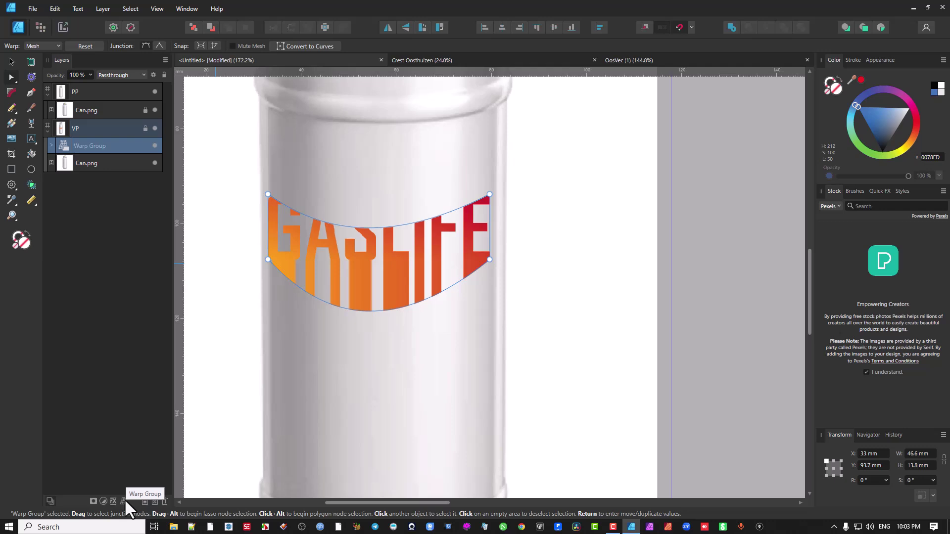
click(10, 61)
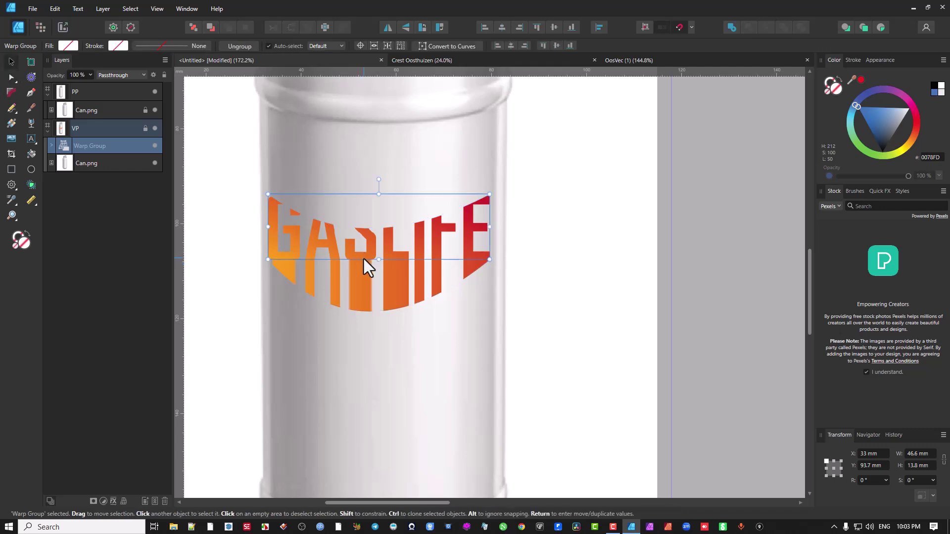
Step: Delete the warped logo and add smaller bold artistic text 'HELLO' on the cylinder
key(Delete)
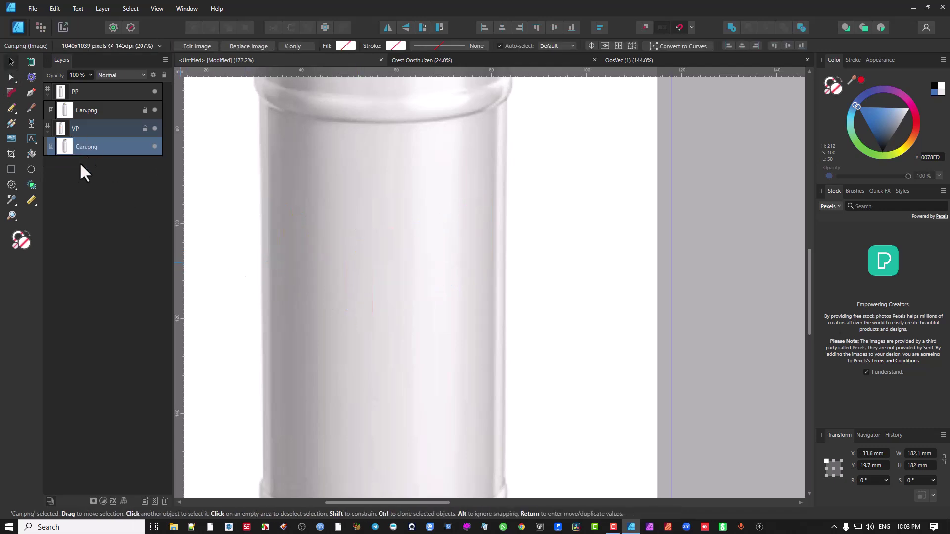
click(32, 139)
click(82, 139)
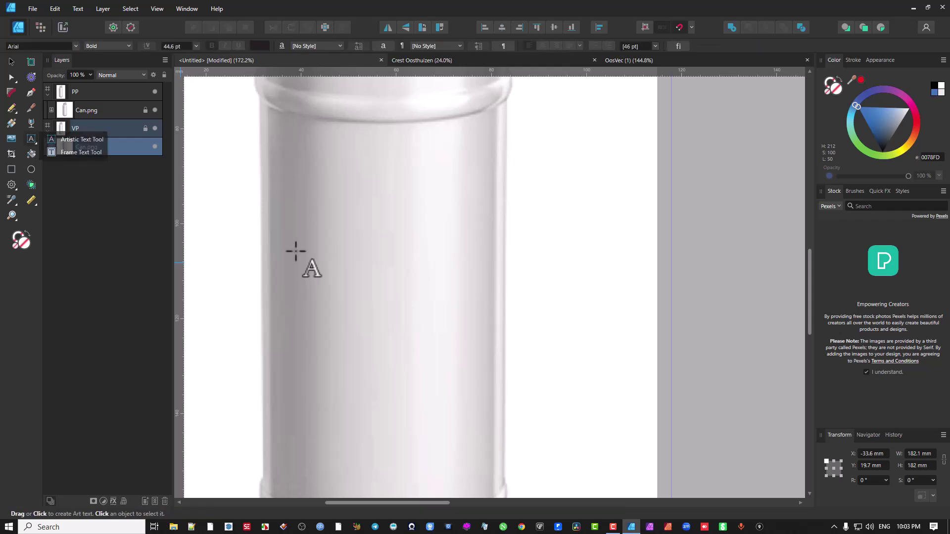
drag(291, 231, 292, 291)
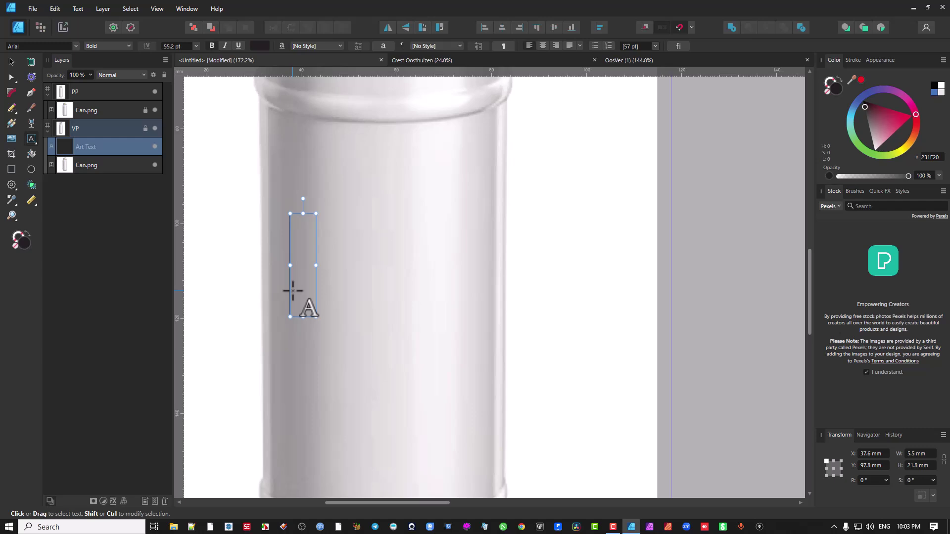
text(HELLO)
key(Escape)
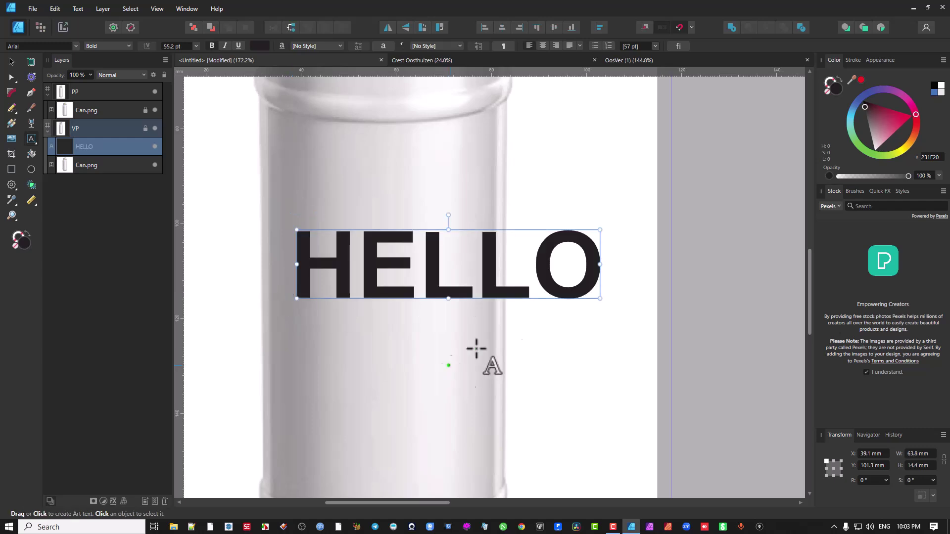
drag(600, 298, 473, 269)
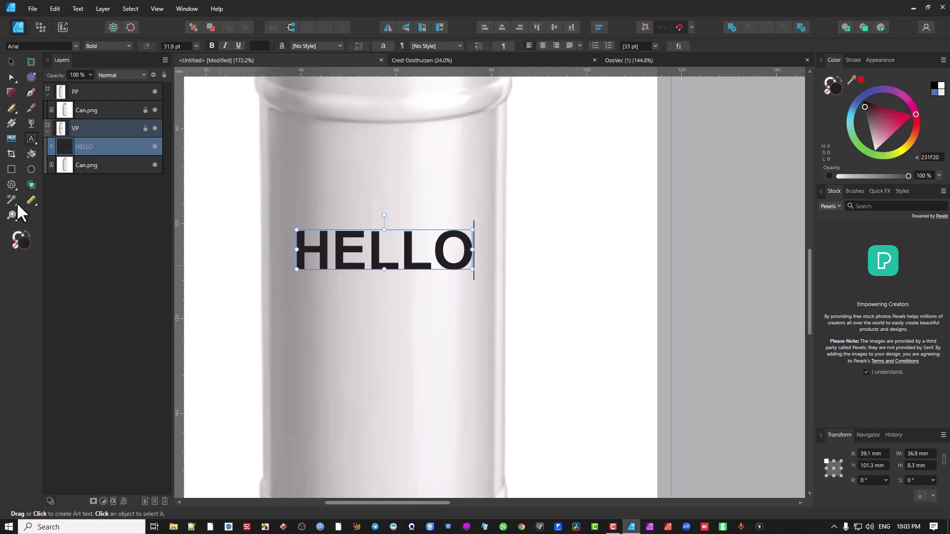
Step: Draw a blue 12-tooth cog, 27.1 mm square, below HELLO, then deselect it
click(14, 188)
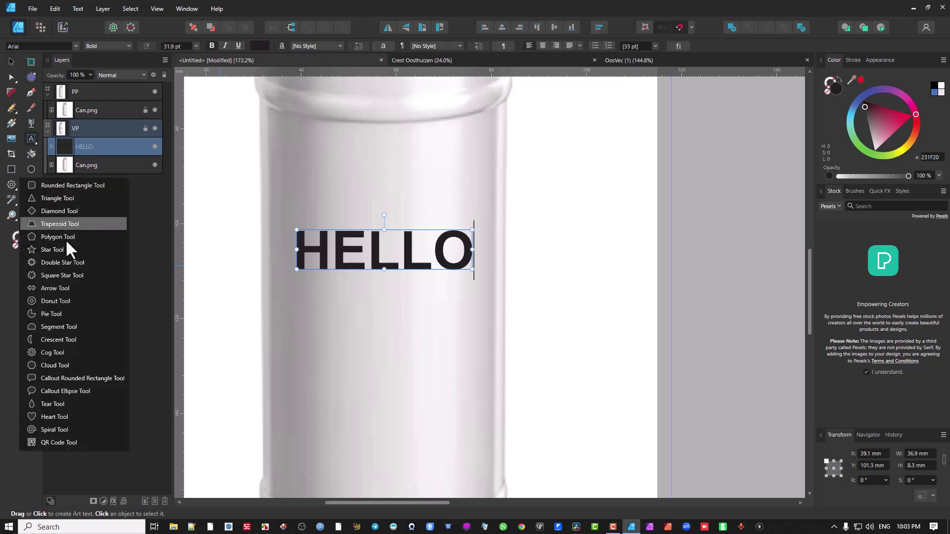
click(73, 352)
scroll(320, 368, down, 4)
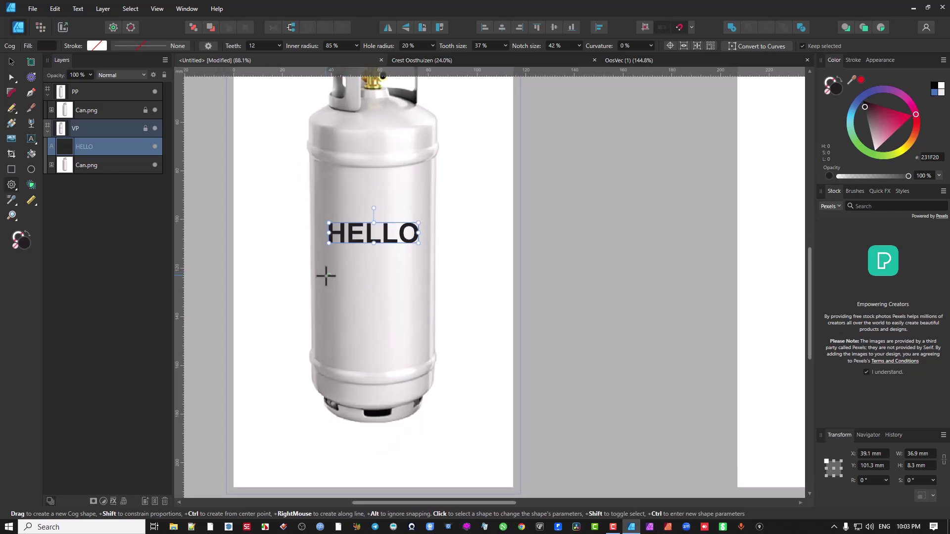
drag(343, 290, 409, 355)
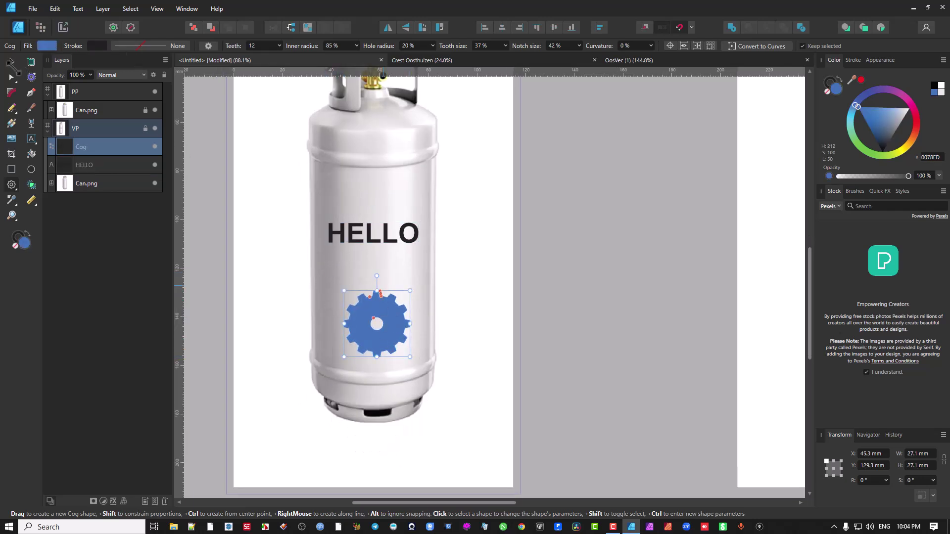
click(11, 60)
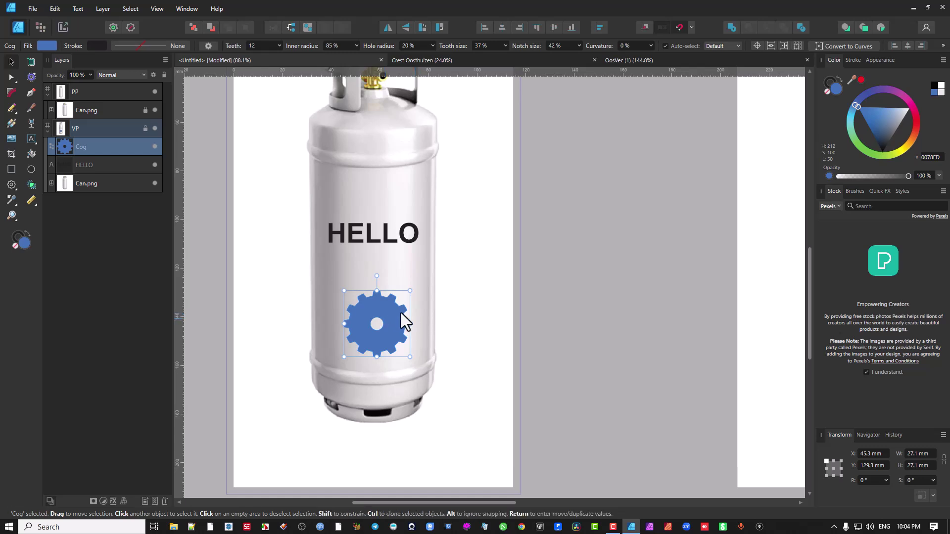
key(ctrl+d)
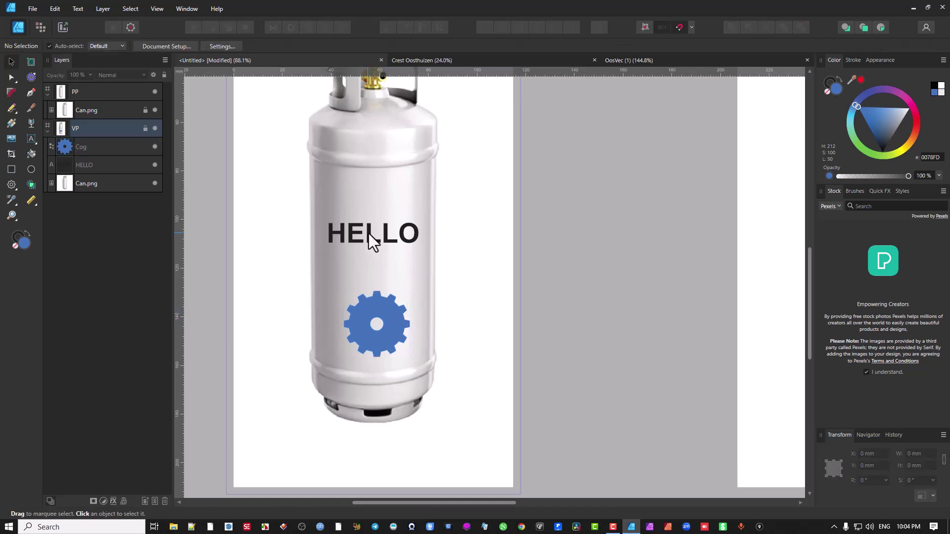
drag(273, 199, 451, 273)
click(92, 168)
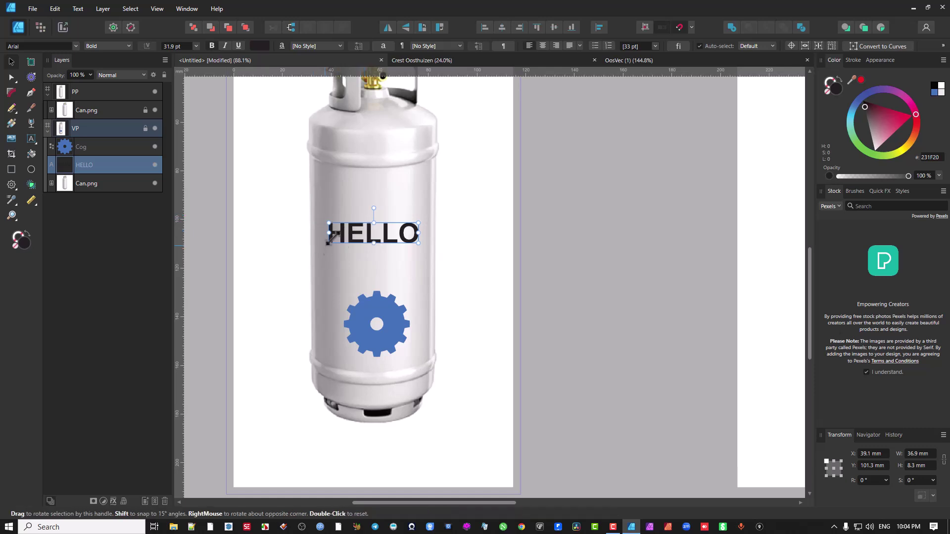
scroll(338, 233, down, 1)
scroll(369, 309, down, 1)
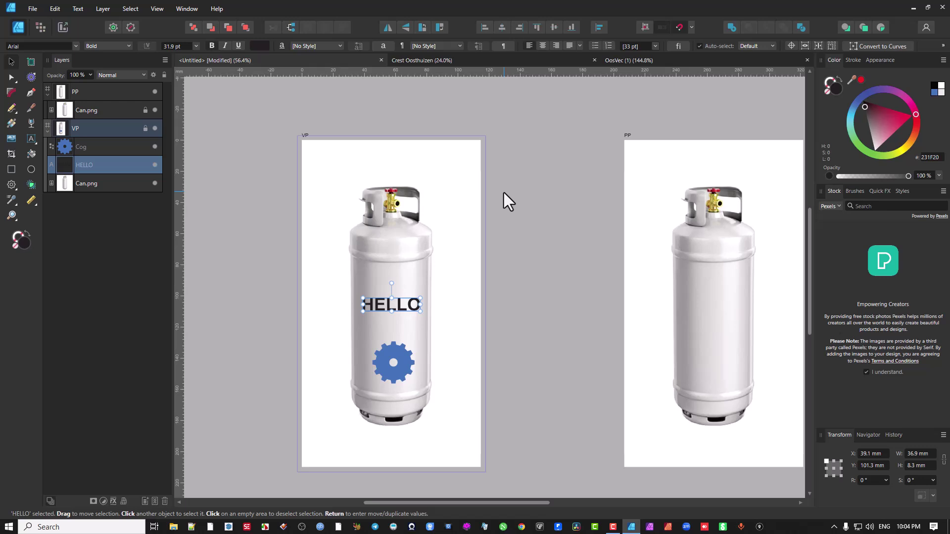
scroll(414, 341, up, 1)
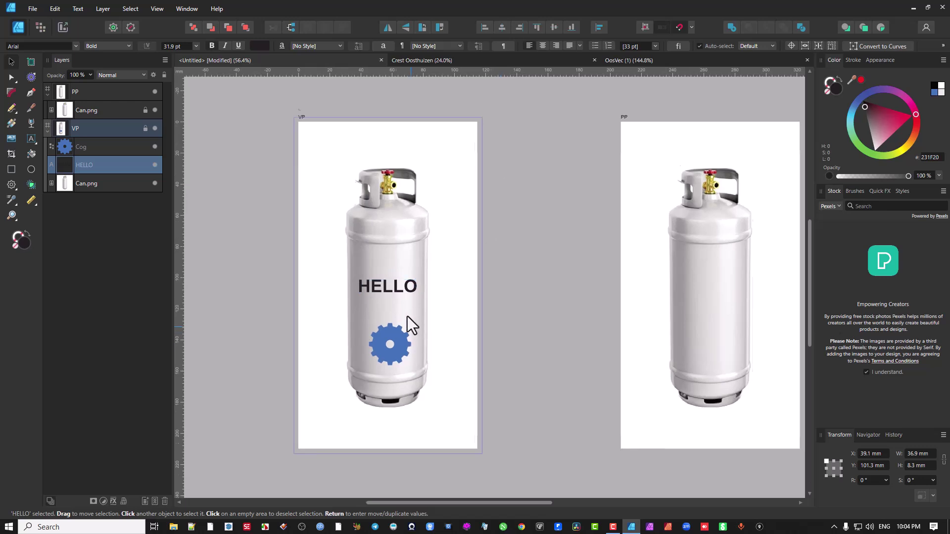
scroll(384, 266, up, 2)
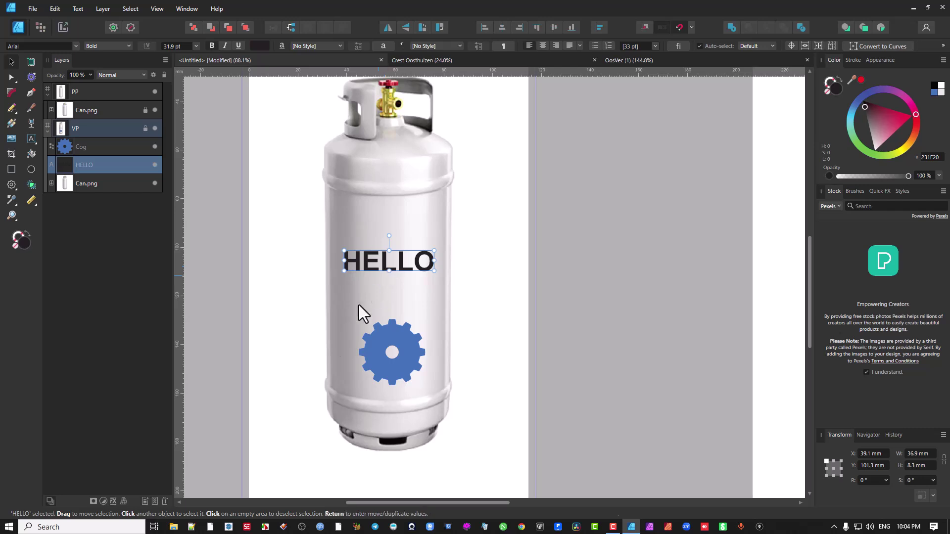
Step: Mesh-warp HELLO, curving its bottom edge down and arching its top edge up
click(123, 501)
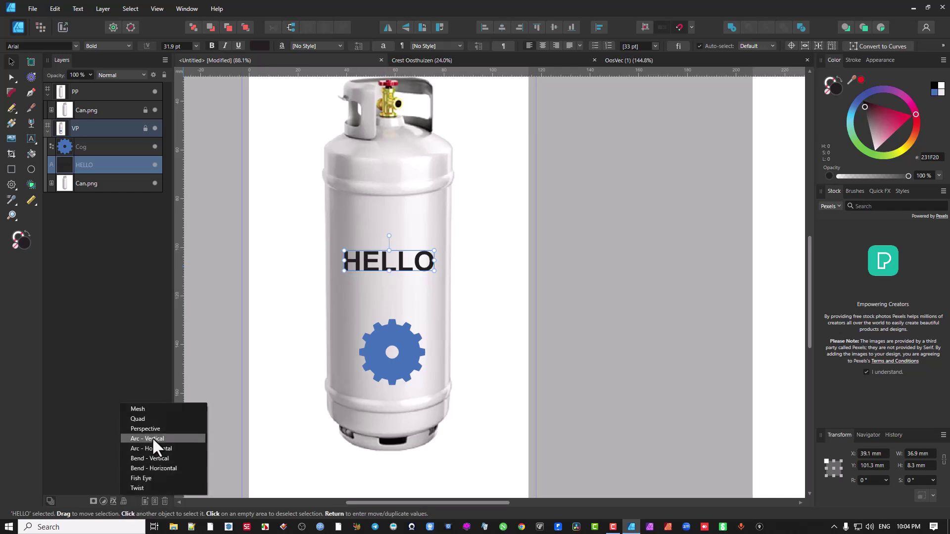
click(173, 411)
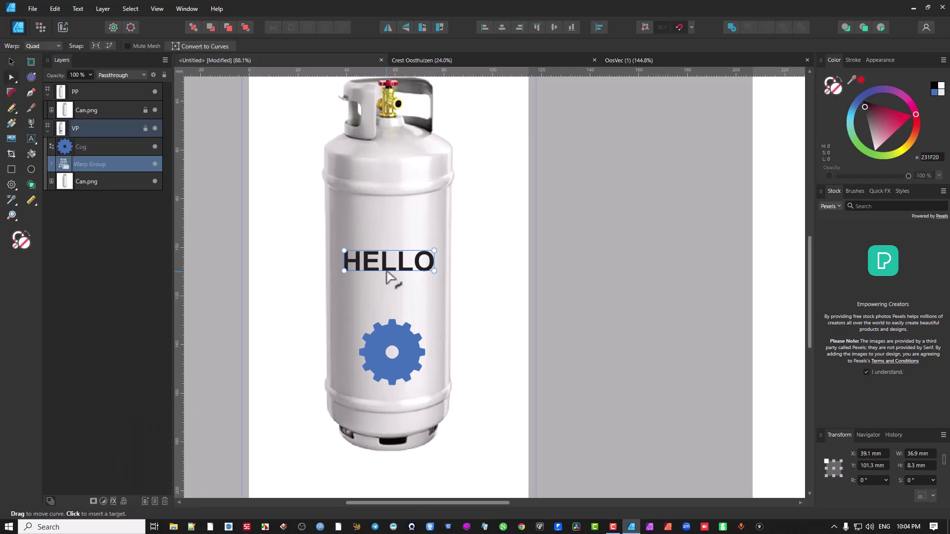
drag(388, 272, 388, 285)
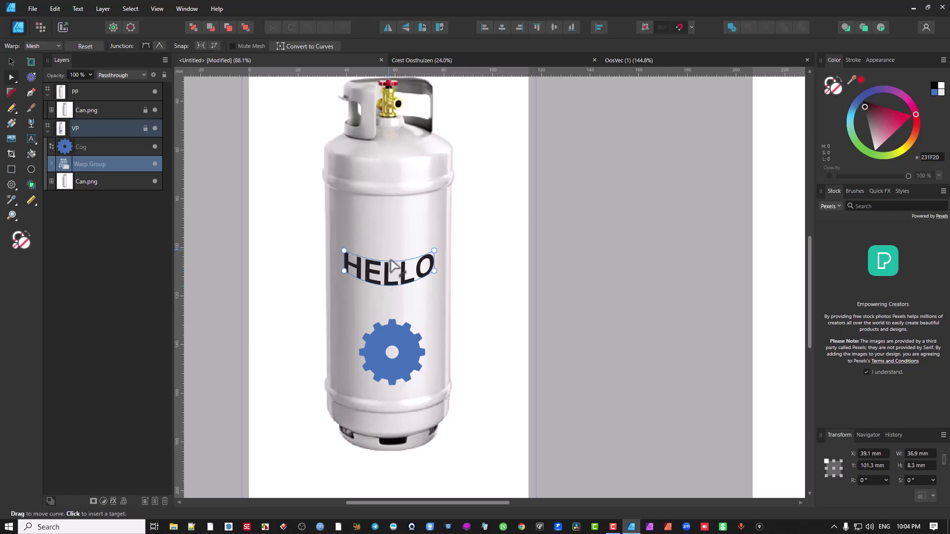
drag(390, 249, 390, 235)
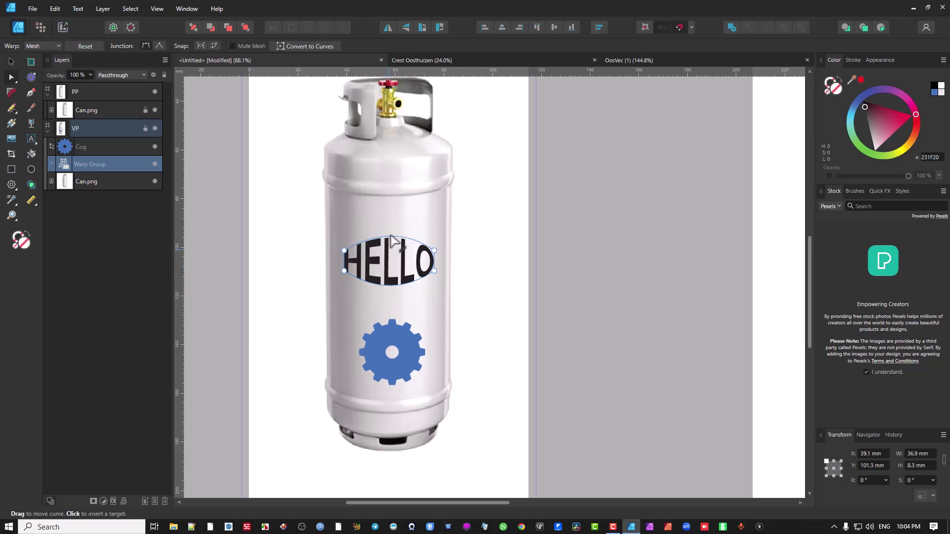
click(394, 348)
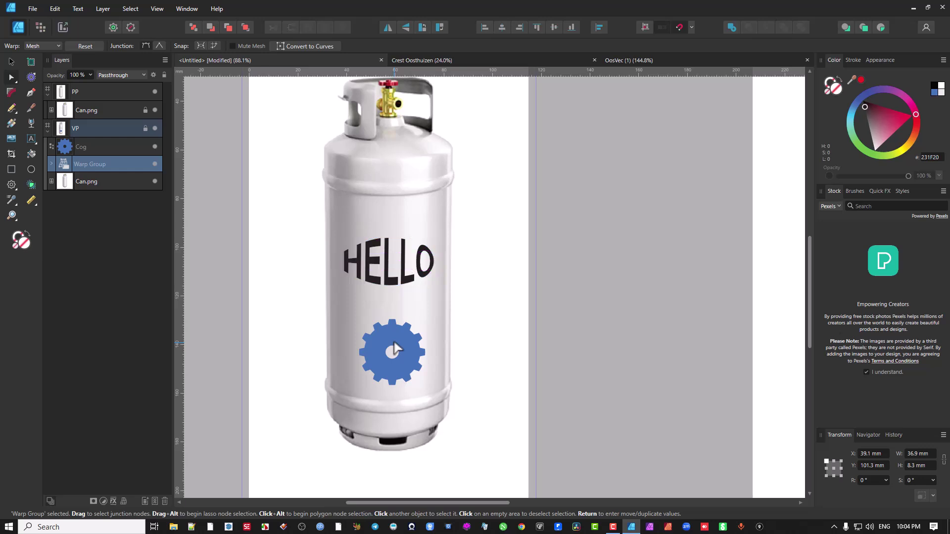
Step: Wrap the blue cog in a mesh warp and pull its top-right corner and left side outward
click(87, 146)
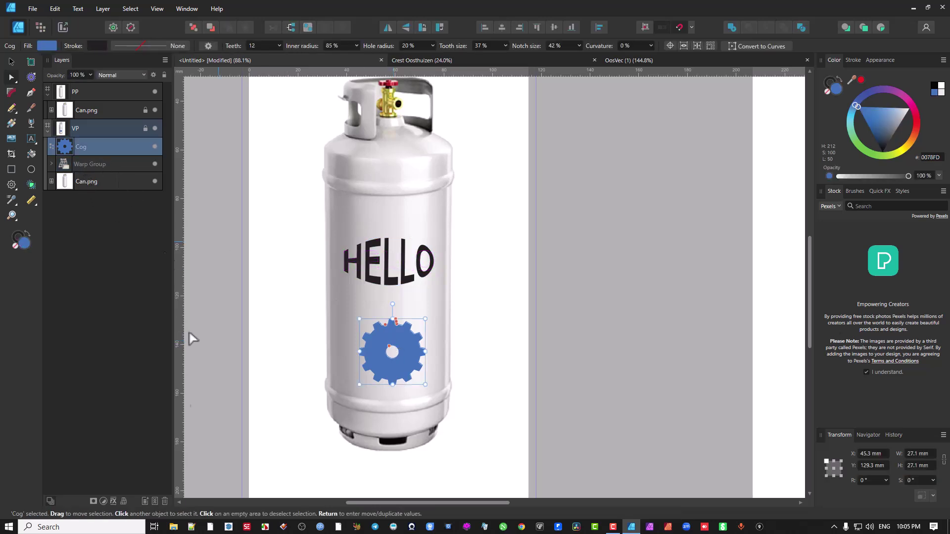
click(124, 501)
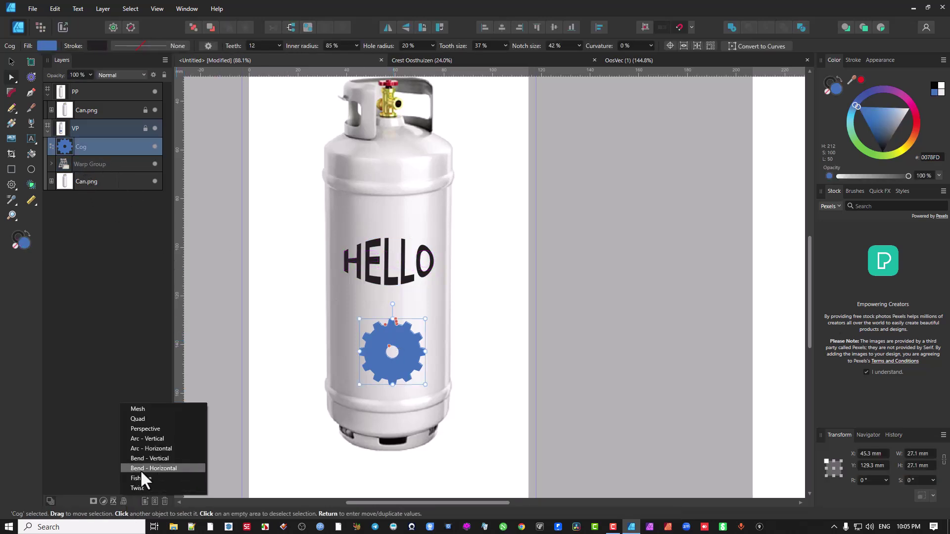
click(156, 407)
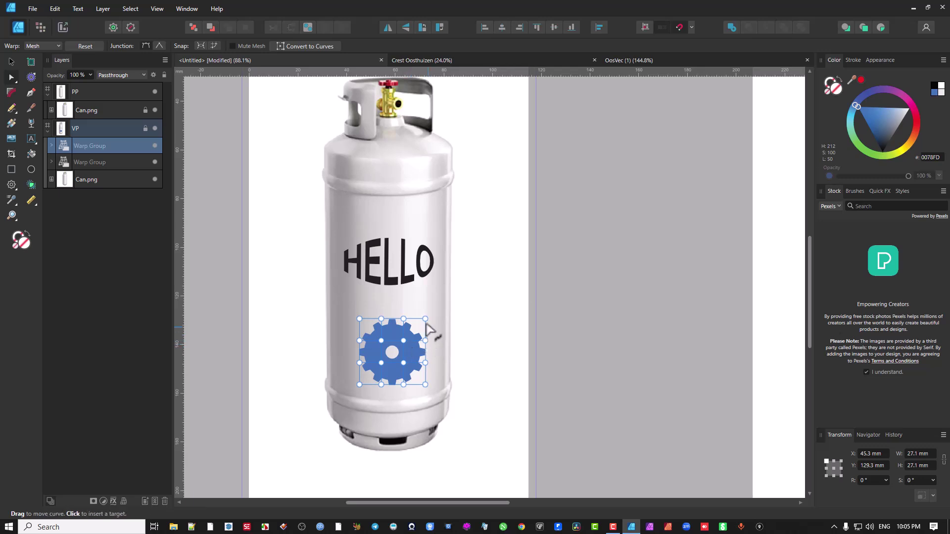
drag(425, 319, 438, 308)
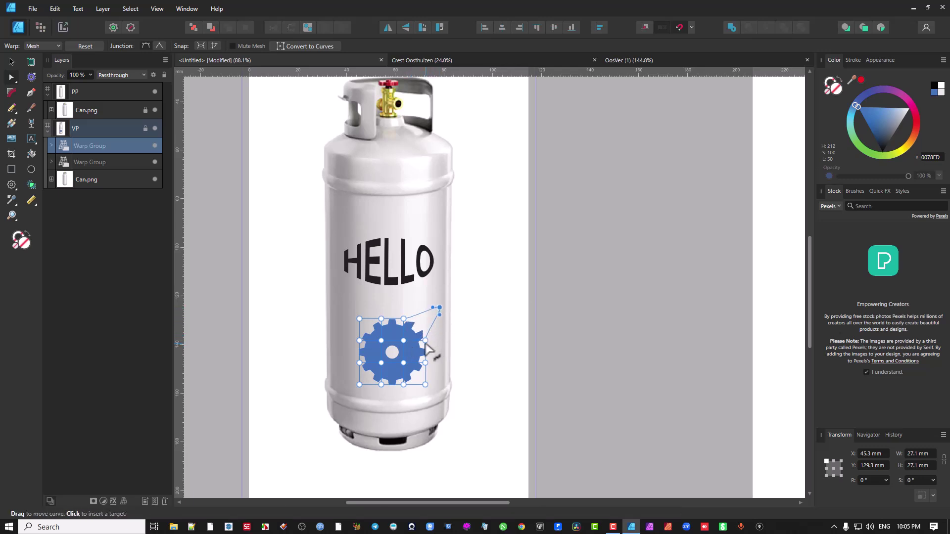
click(396, 357)
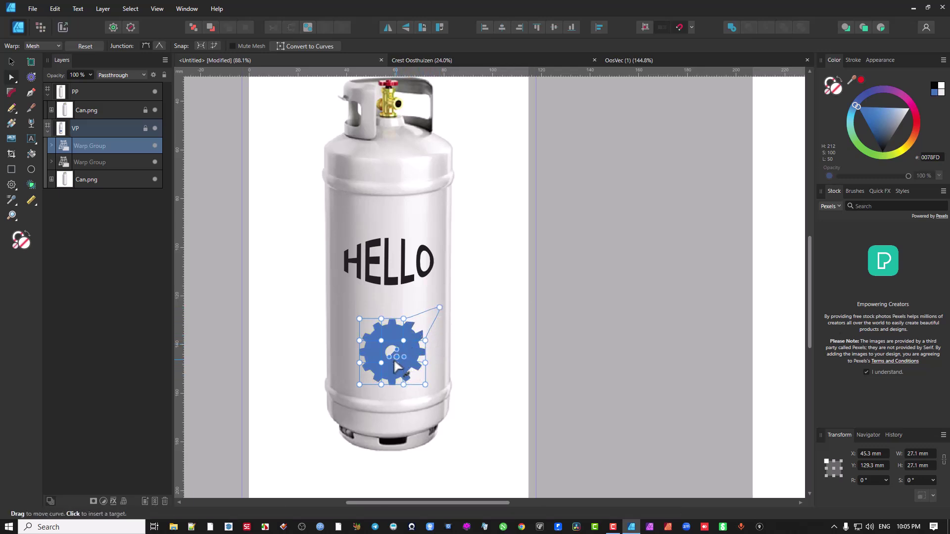
drag(359, 340, 345, 334)
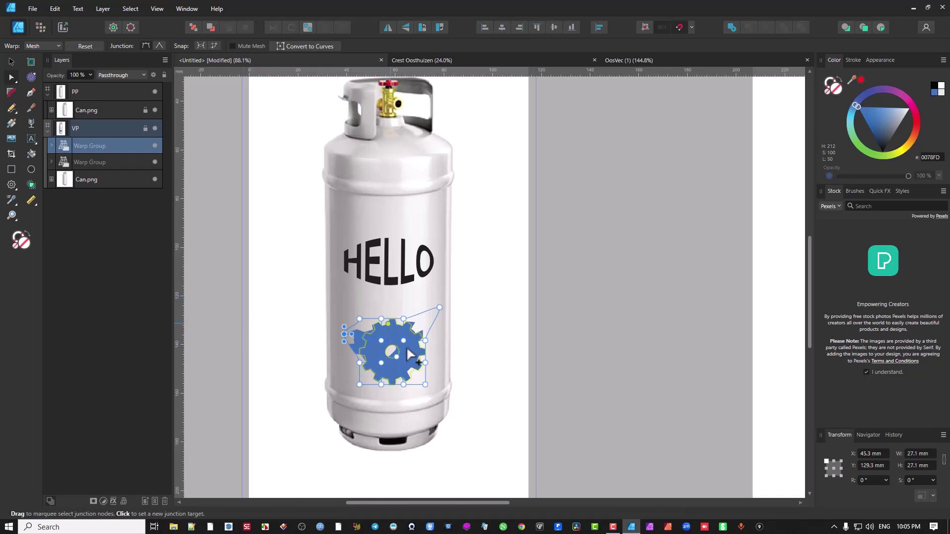
Step: Reset the cog's warp so the gear is undistorted again
scroll(397, 358, up, 3)
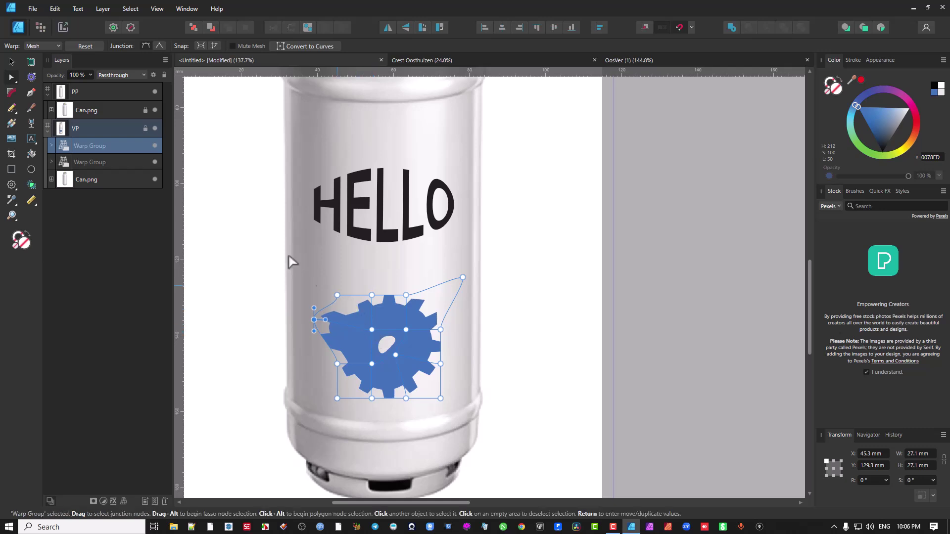
click(229, 298)
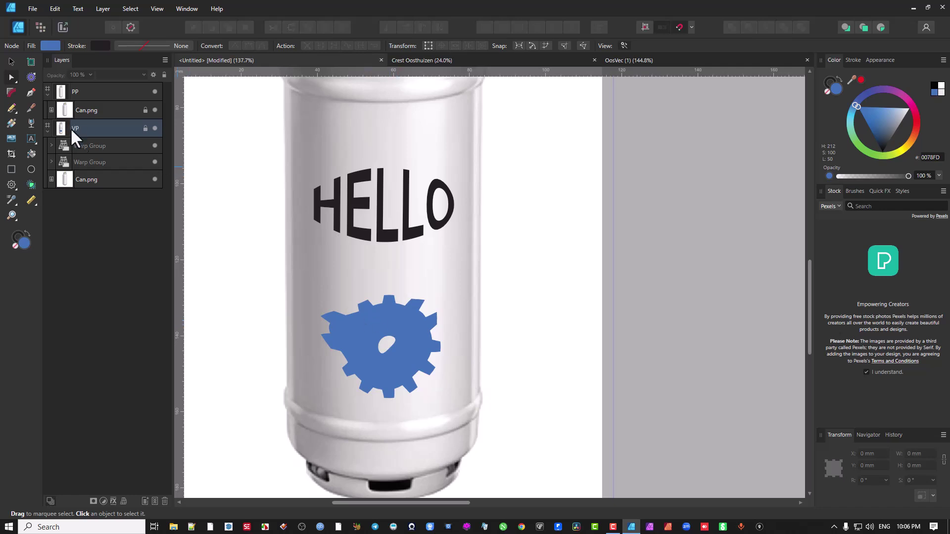
click(85, 147)
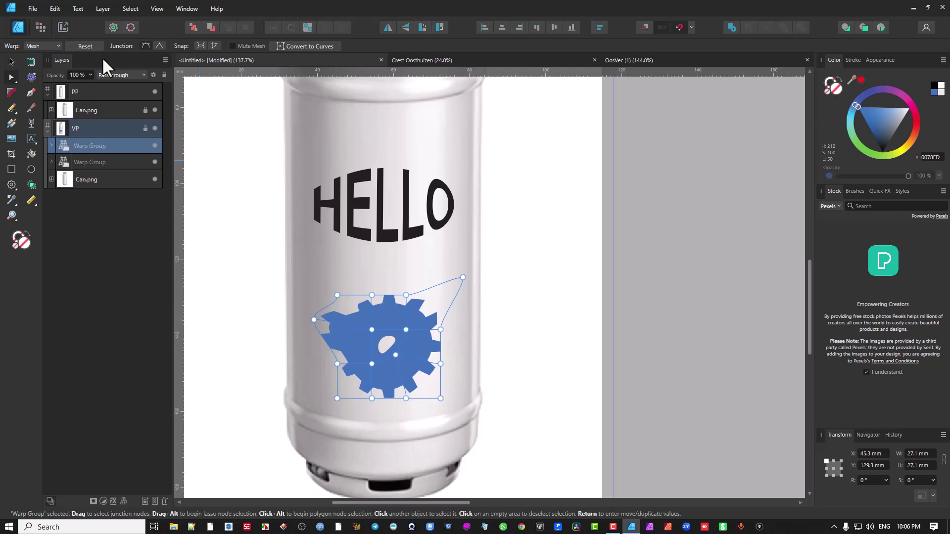
click(89, 47)
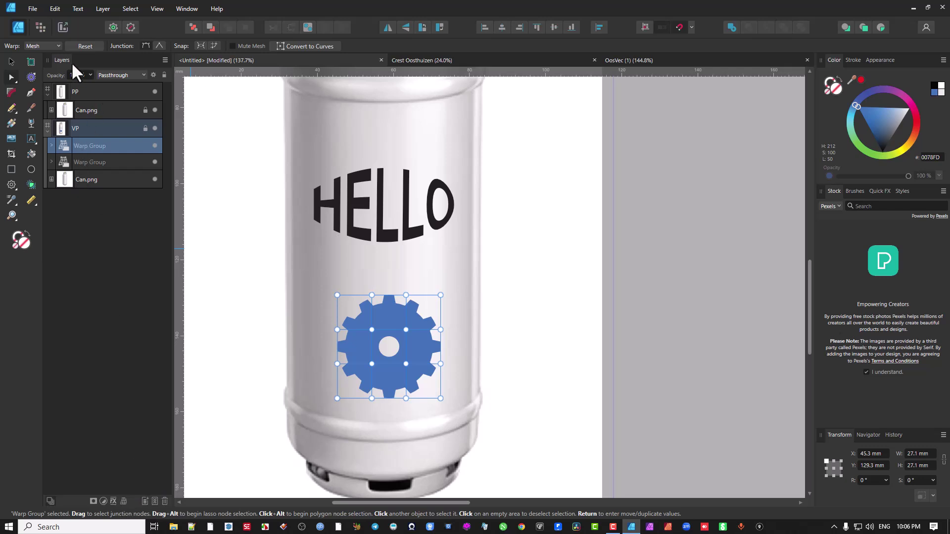
Step: Switch the cog's warp to Quad, bending the top edge down and bottom edge up
click(55, 43)
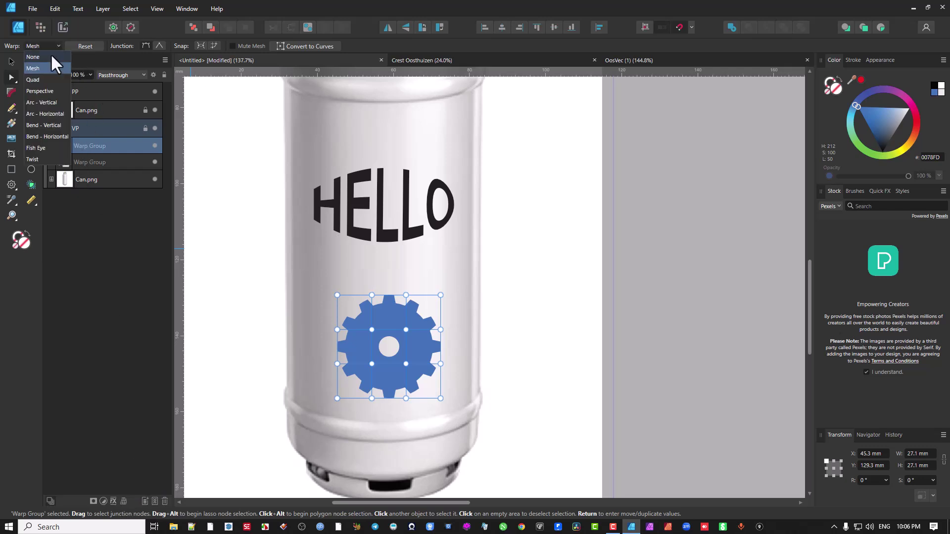
click(47, 79)
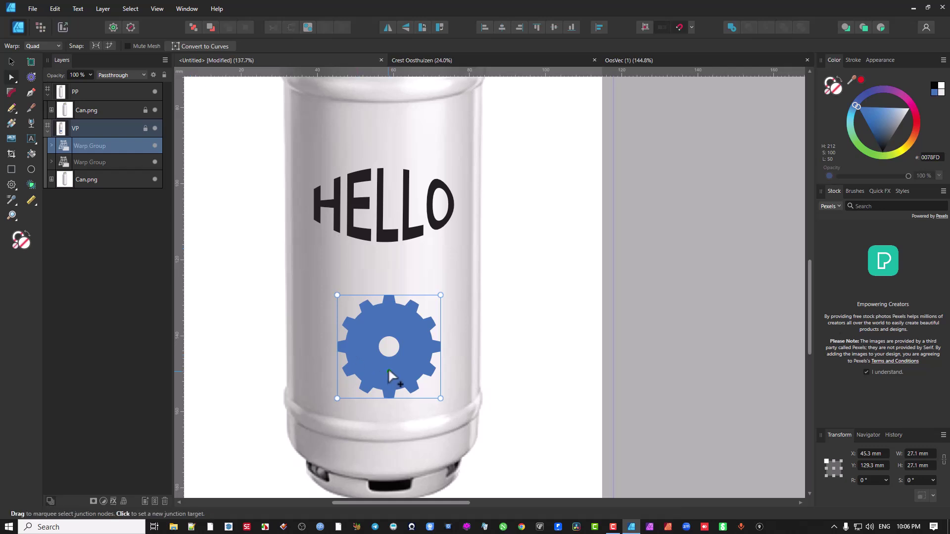
drag(393, 296, 393, 323)
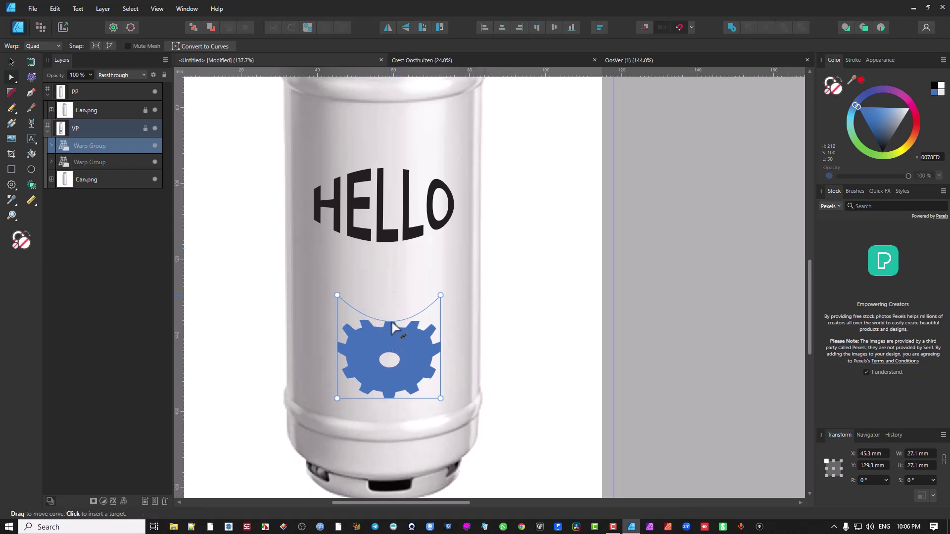
drag(390, 399, 398, 346)
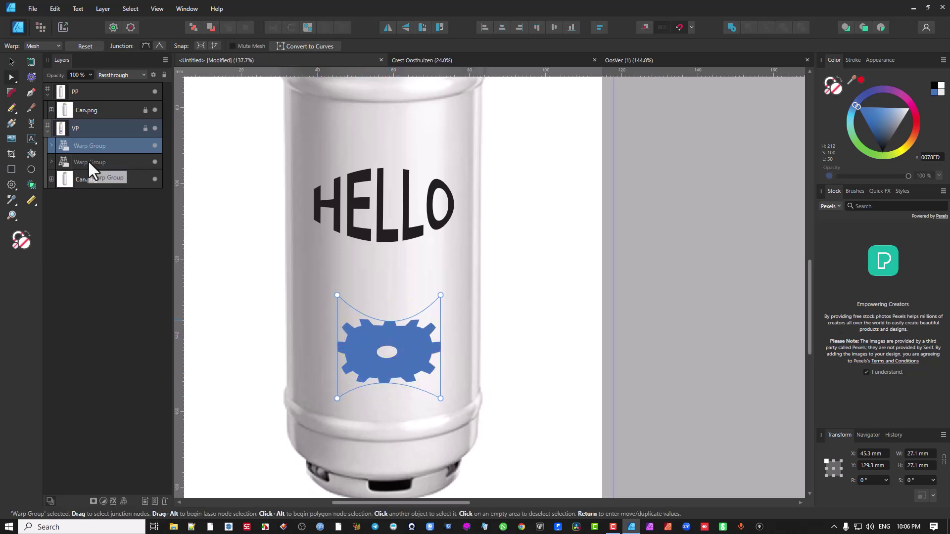
click(87, 162)
click(52, 144)
click(85, 161)
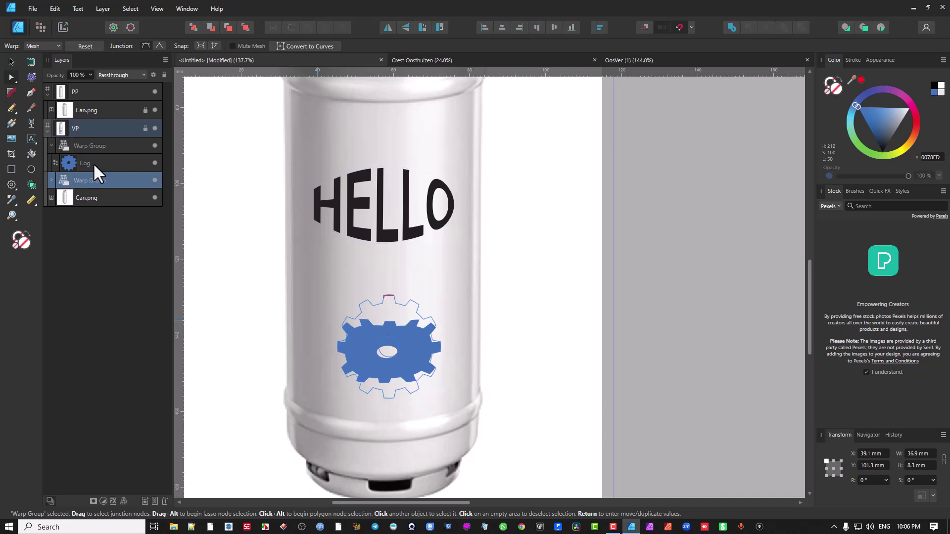
Step: Widen the cog's hole into a thin spiky ring, then select the PP artboard
drag(383, 338, 382, 312)
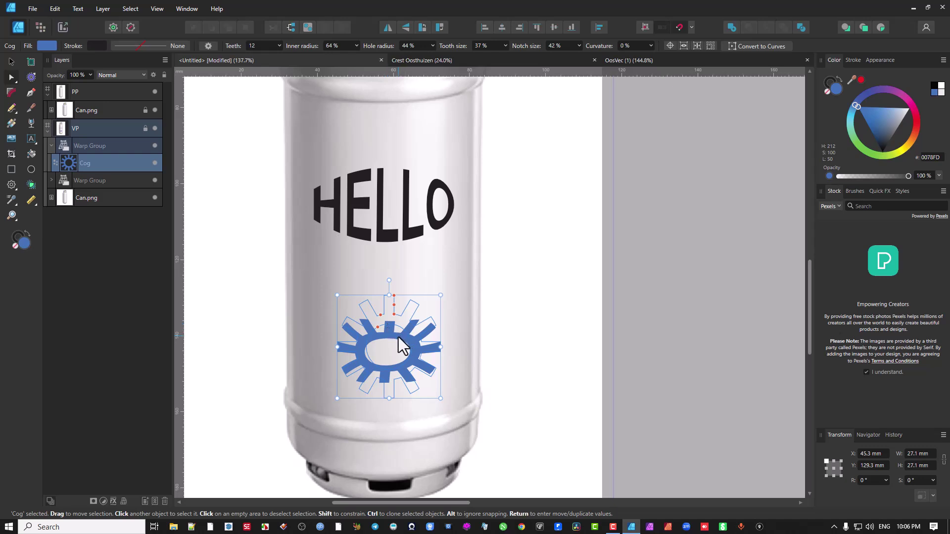
scroll(412, 327, down, 3)
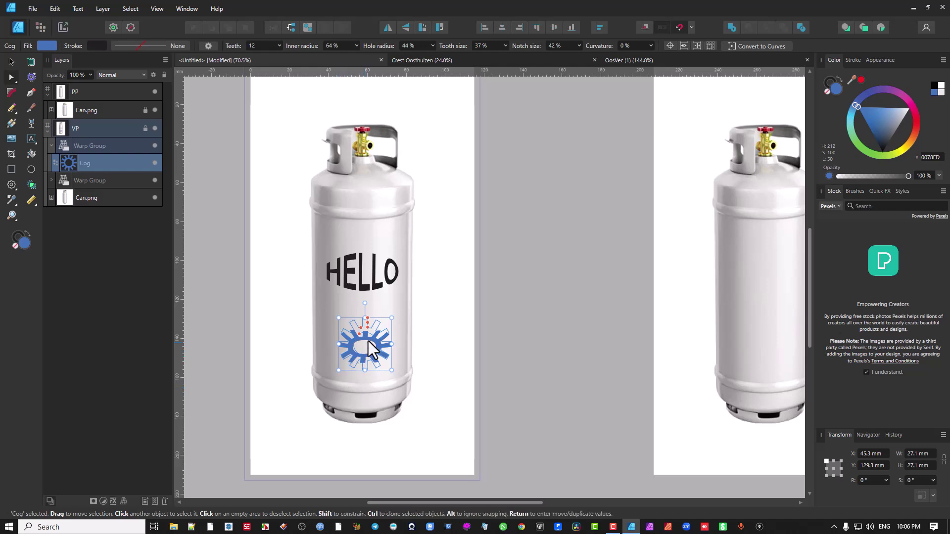
scroll(368, 351, down, 4)
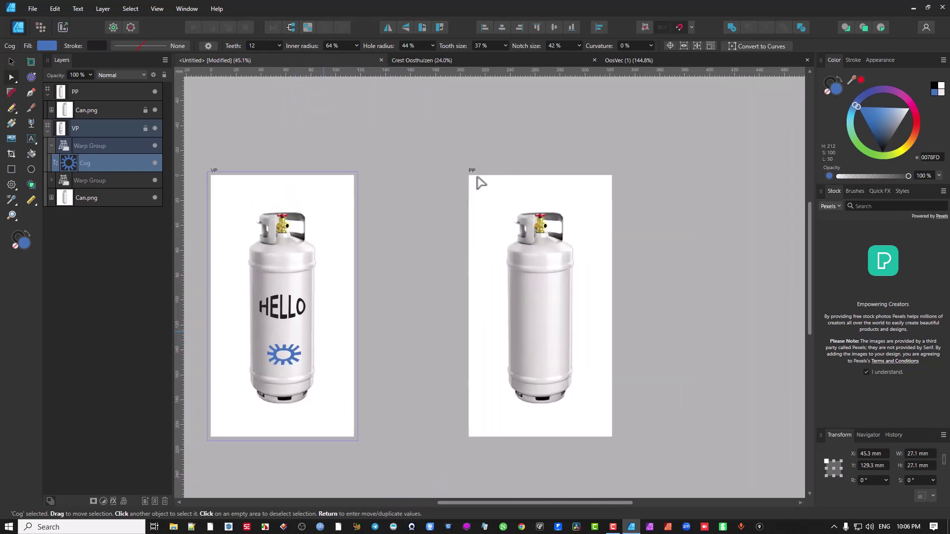
click(11, 62)
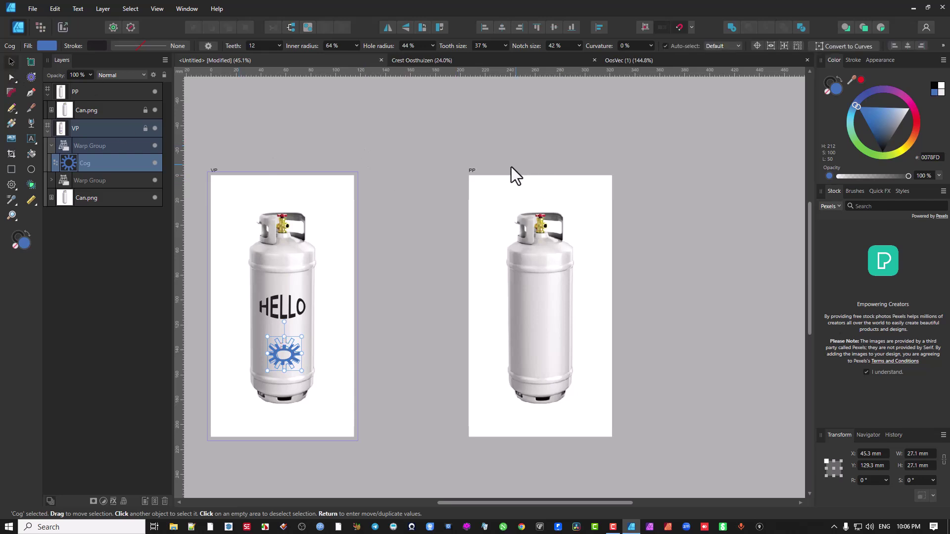
click(472, 167)
scroll(529, 328, right, 3)
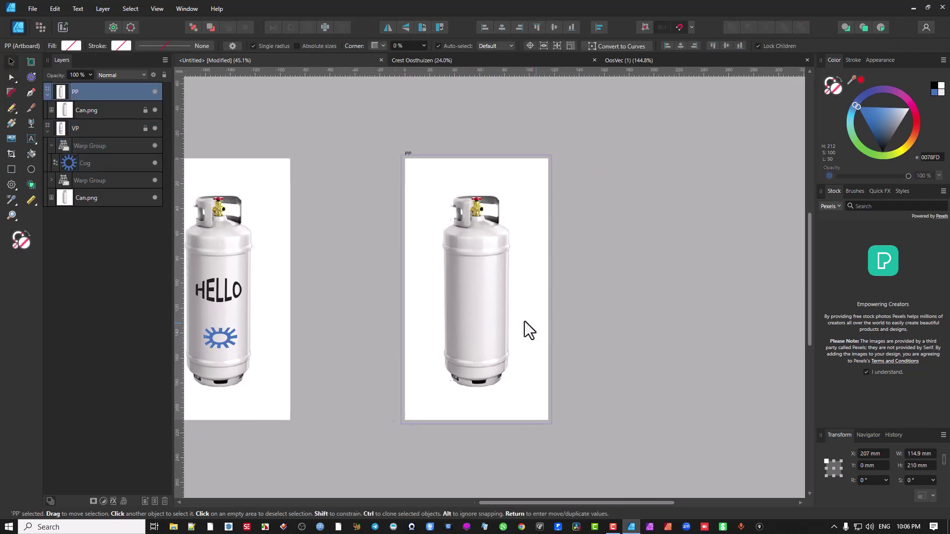
Step: Place GasLife Logo 2.png at 46.7 × 13.8 mm across the PP cylinder's body
click(34, 10)
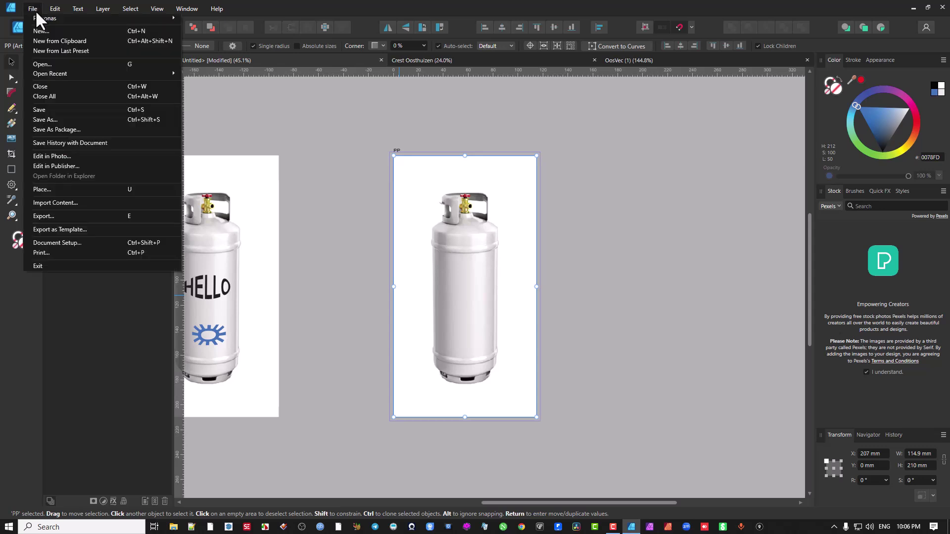
click(76, 190)
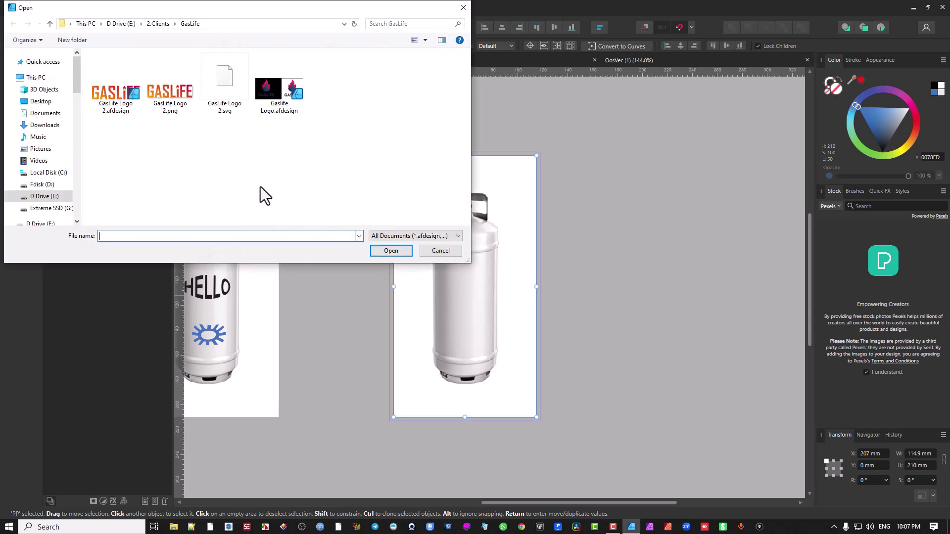
double_click(161, 85)
scroll(456, 278, up, 5)
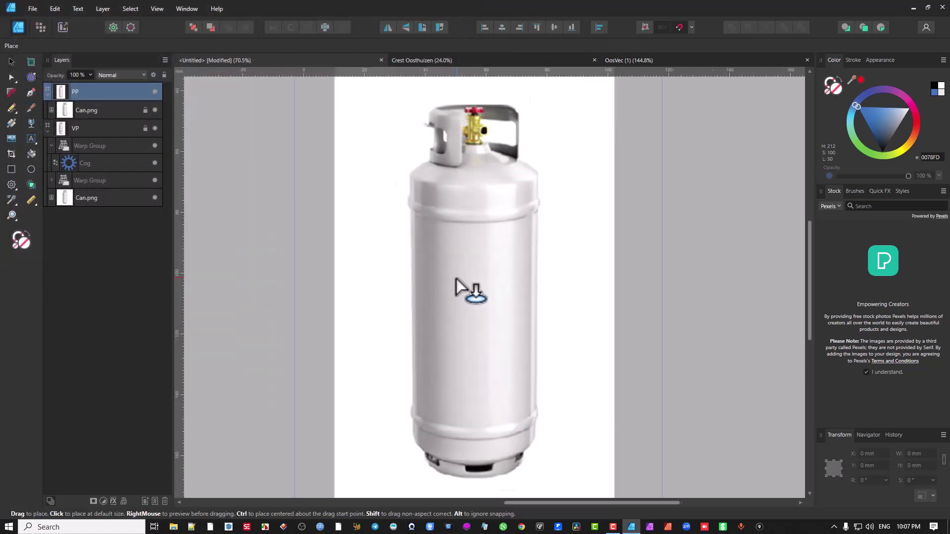
drag(398, 236, 549, 305)
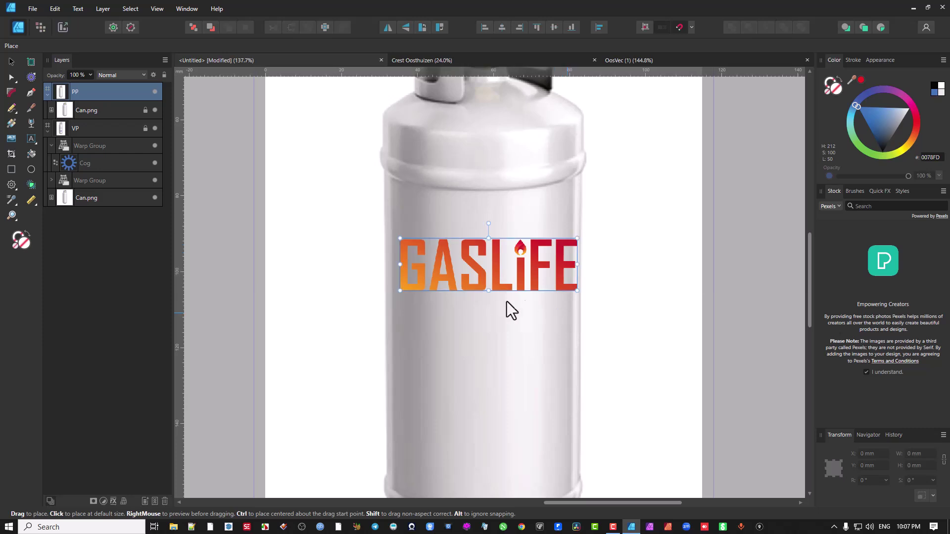
drag(469, 273, 473, 278)
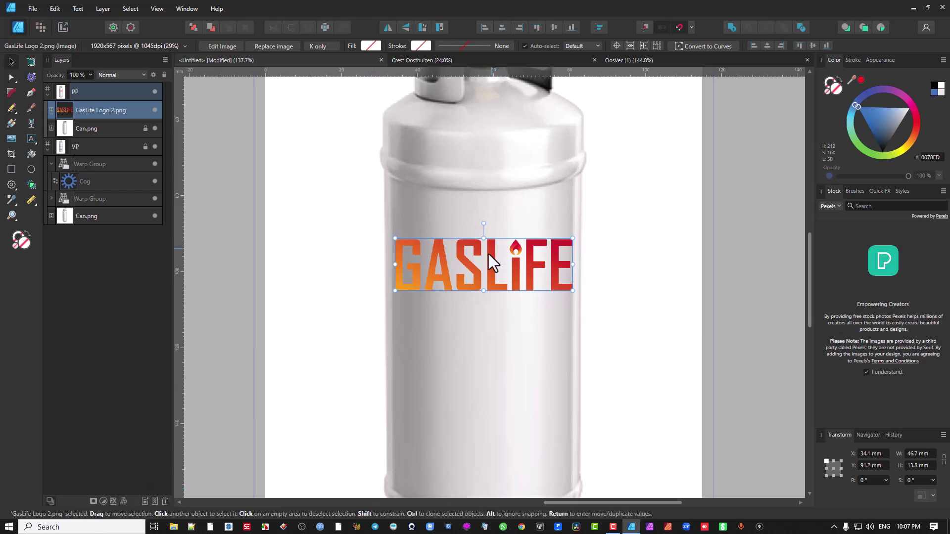
Step: In Pixel Persona, fit the page to view and add a Mesh Warp live filter layer to the logo
click(43, 28)
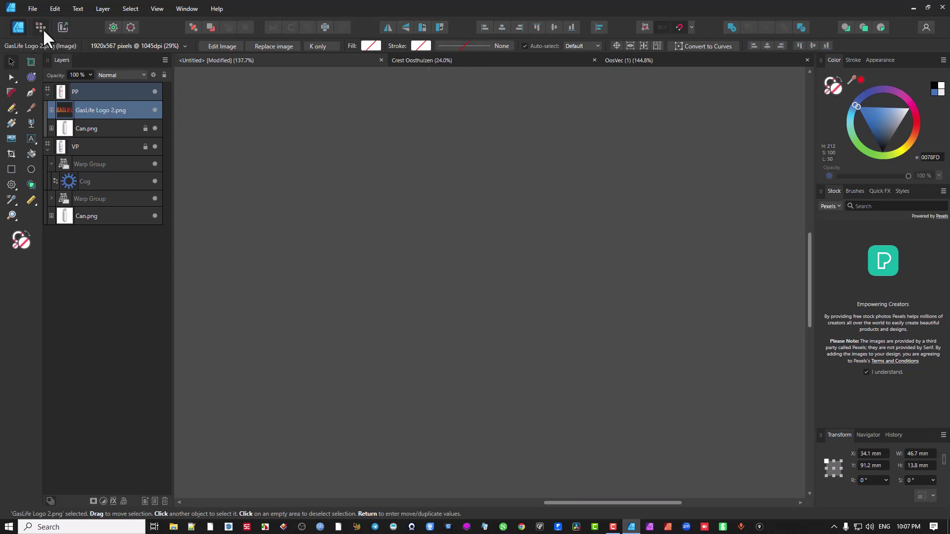
key(ctrl+0)
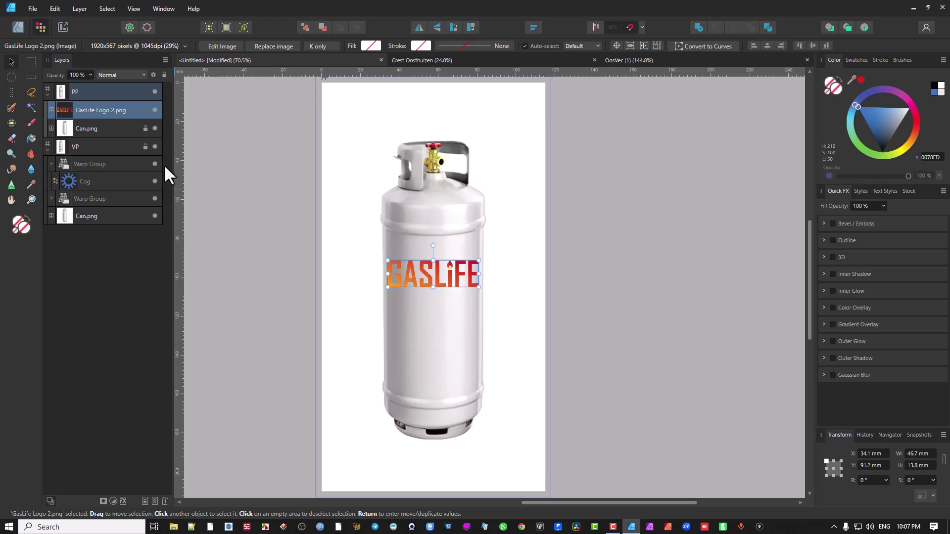
click(82, 13)
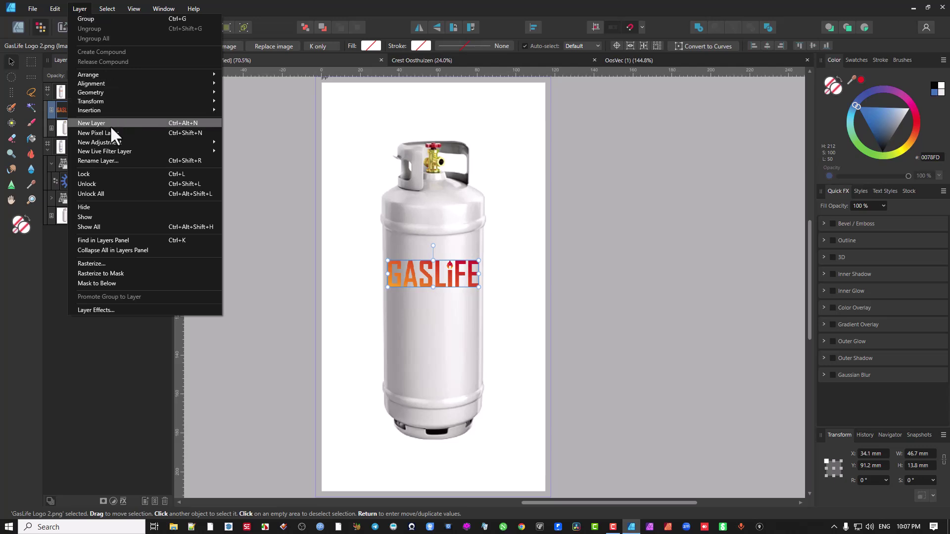
mouse_move(125, 151)
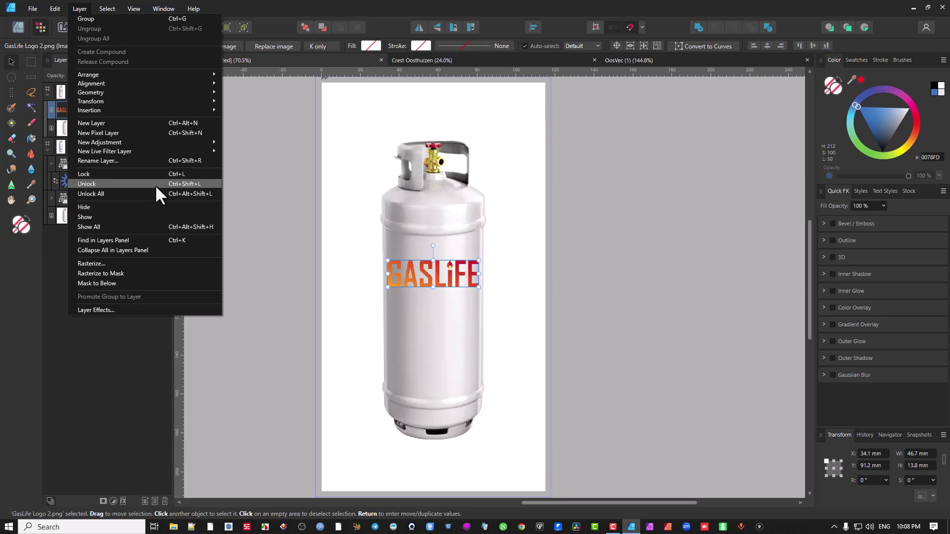
mouse_move(159, 154)
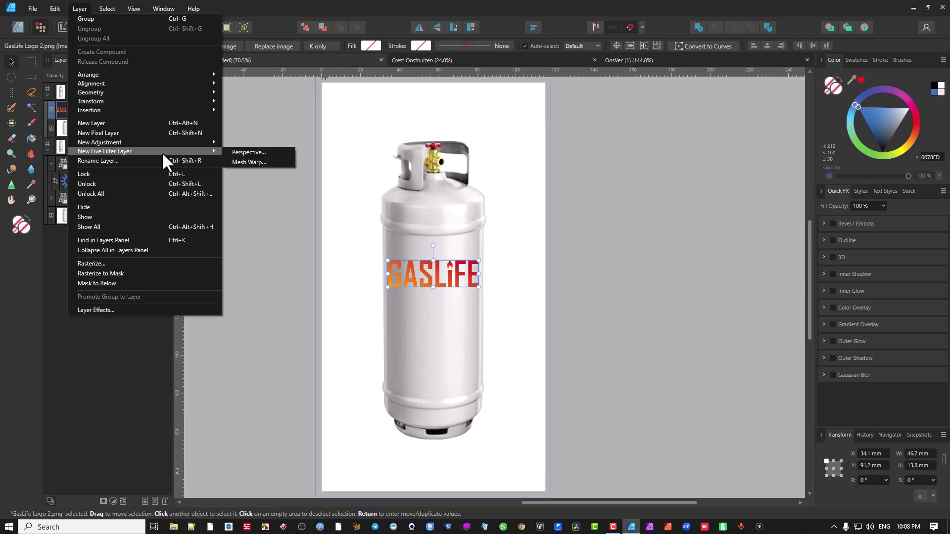
click(256, 161)
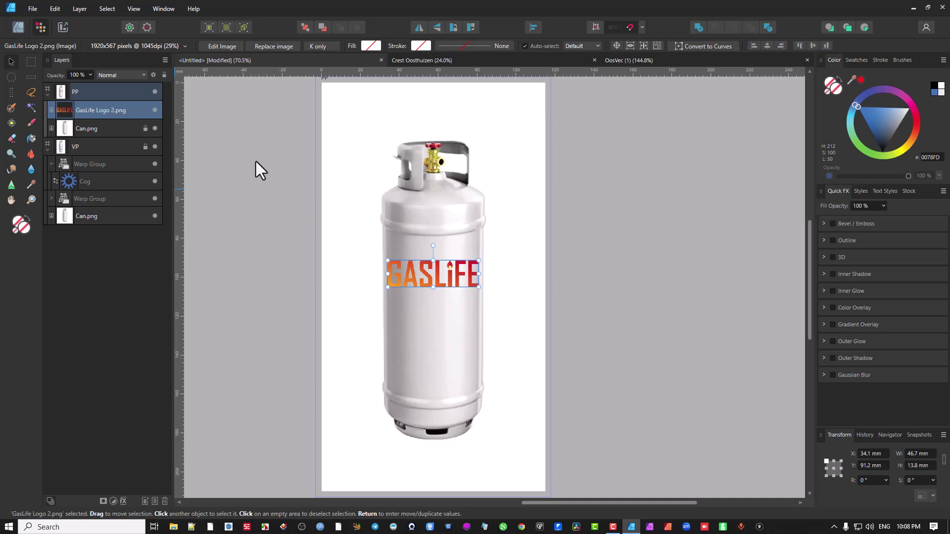
Step: Drag the mesh warp's top and bottom edges to curve the GasLife logo gently
scroll(450, 267, up, 3)
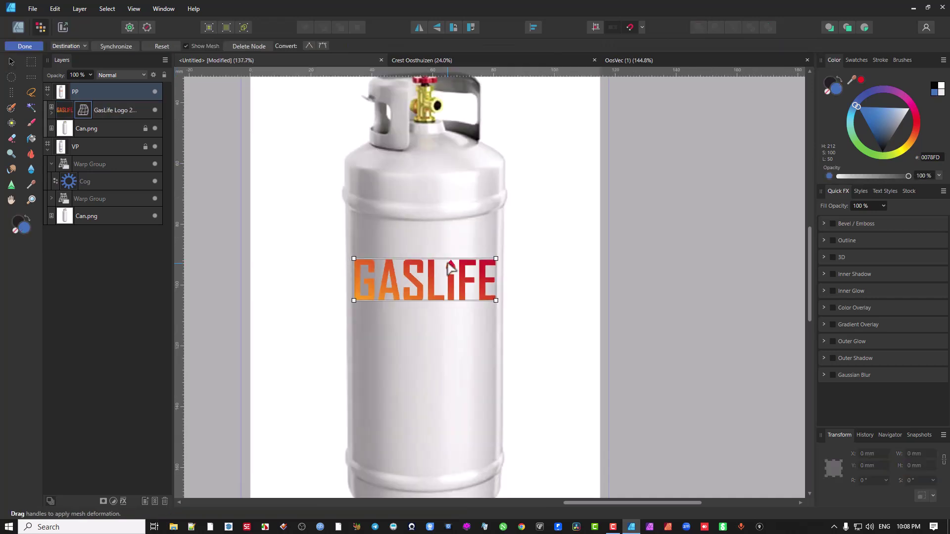
scroll(450, 267, up, 1)
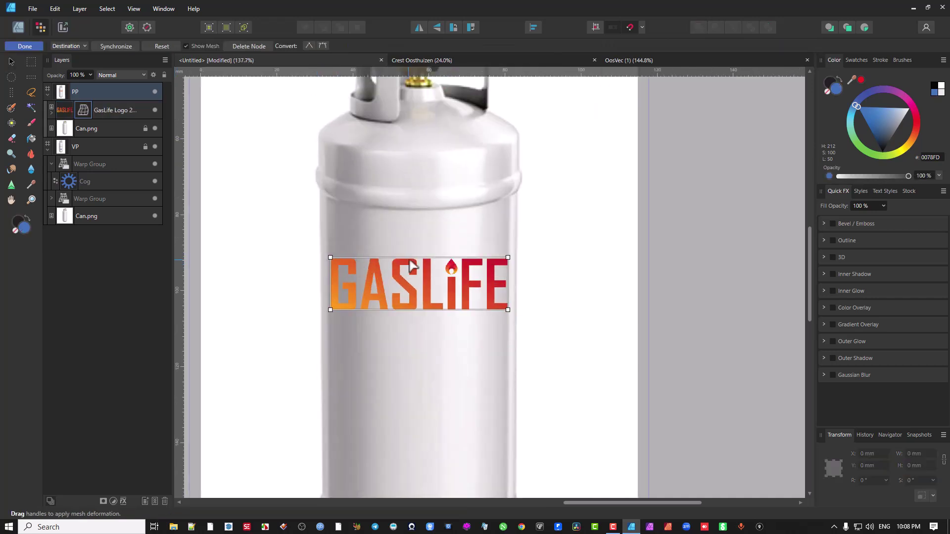
drag(416, 257, 416, 243)
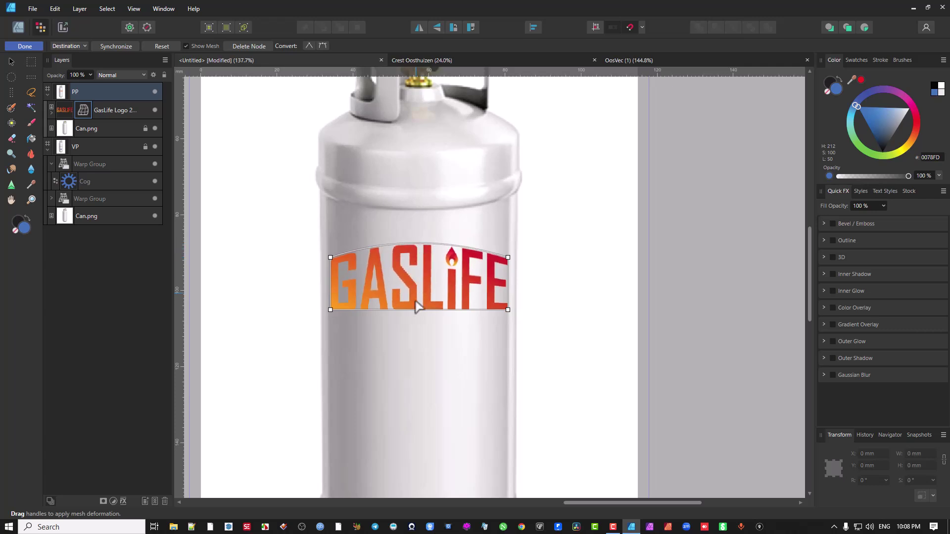
drag(414, 309, 414, 330)
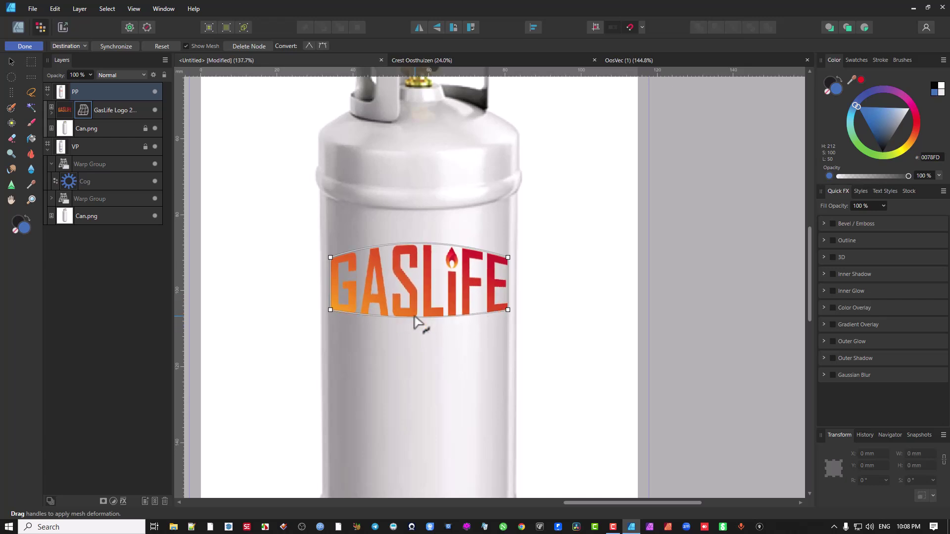
drag(418, 332, 415, 329)
drag(419, 246, 422, 273)
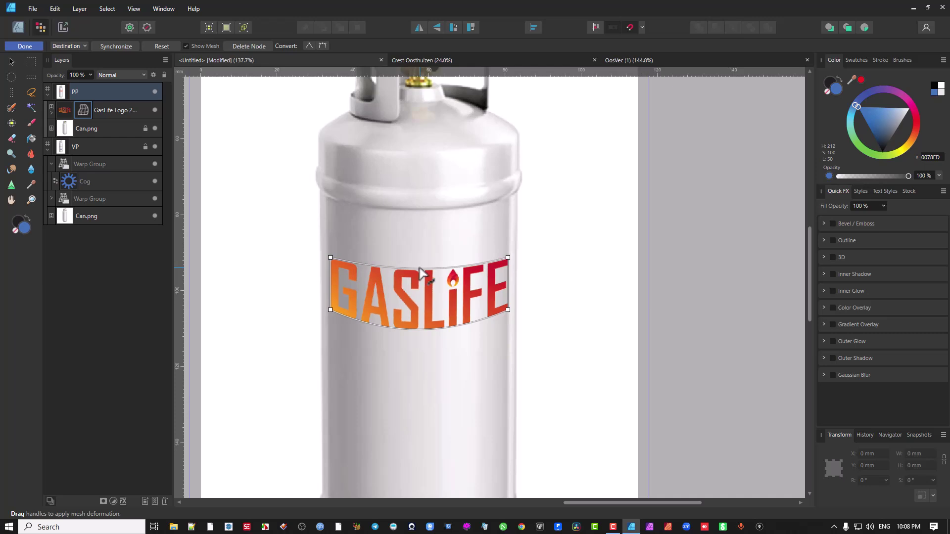
scroll(429, 273, down, 1)
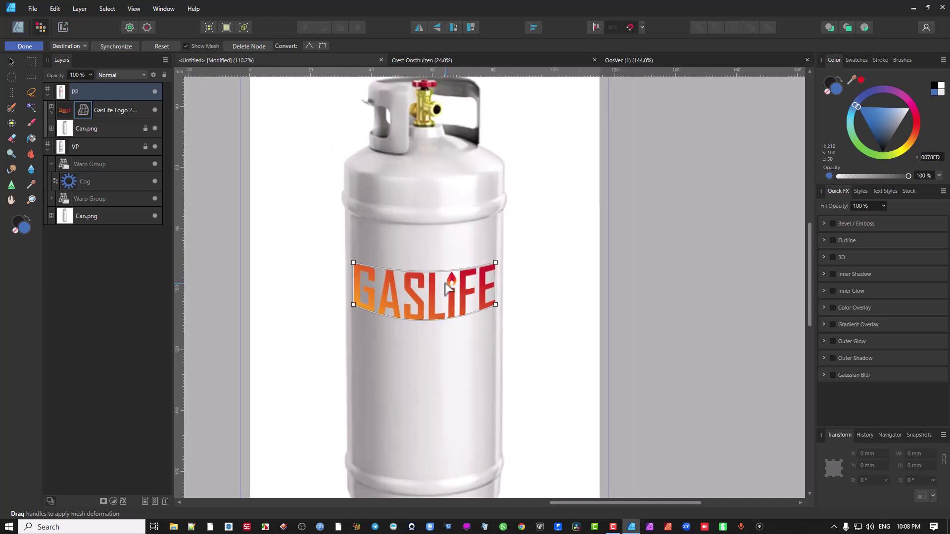
drag(421, 319, 422, 316)
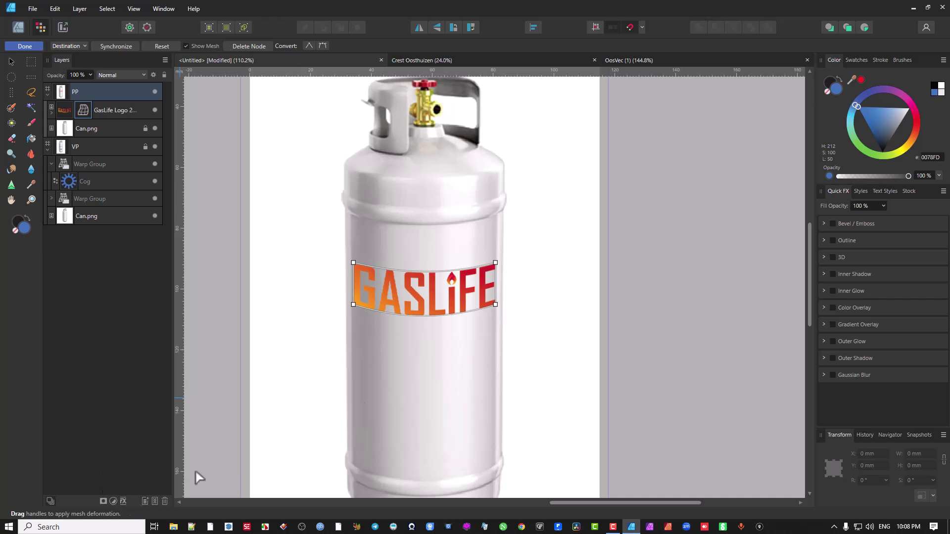
Step: Try centre mesh lines and a centre bend, undo both, and return to the Designer persona
double_click(428, 272)
double_click(494, 280)
drag(433, 296, 403, 293)
key(ctrl+z)
key(ctrl+z)
key(ctrl+z)
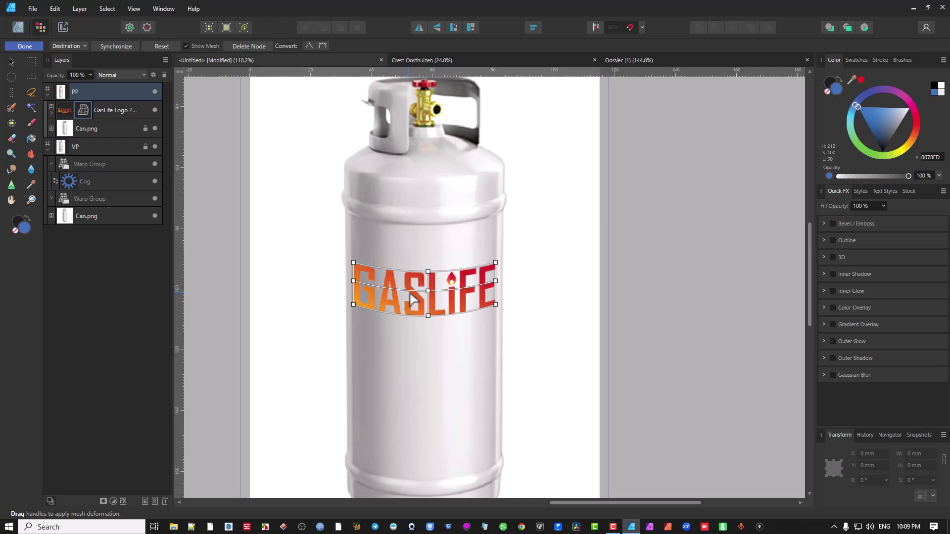
key(ctrl+z)
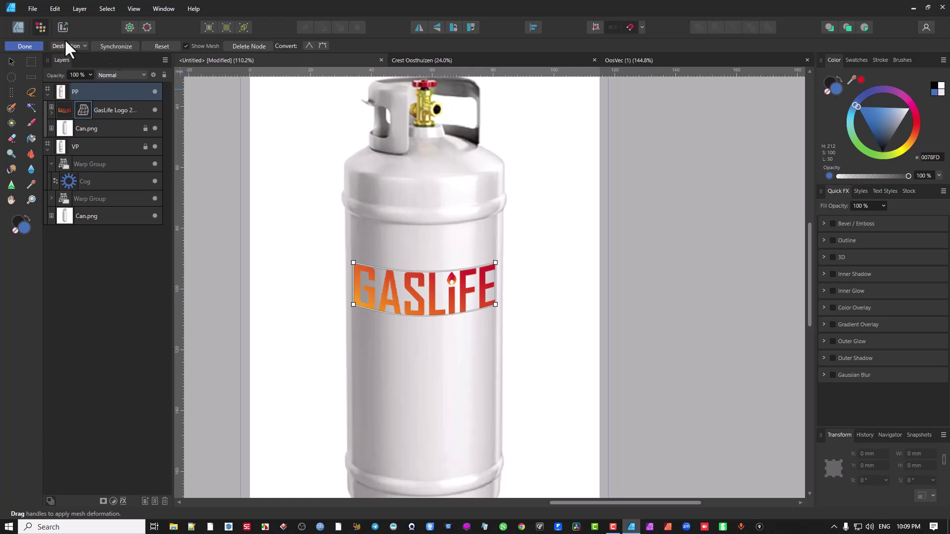
click(19, 26)
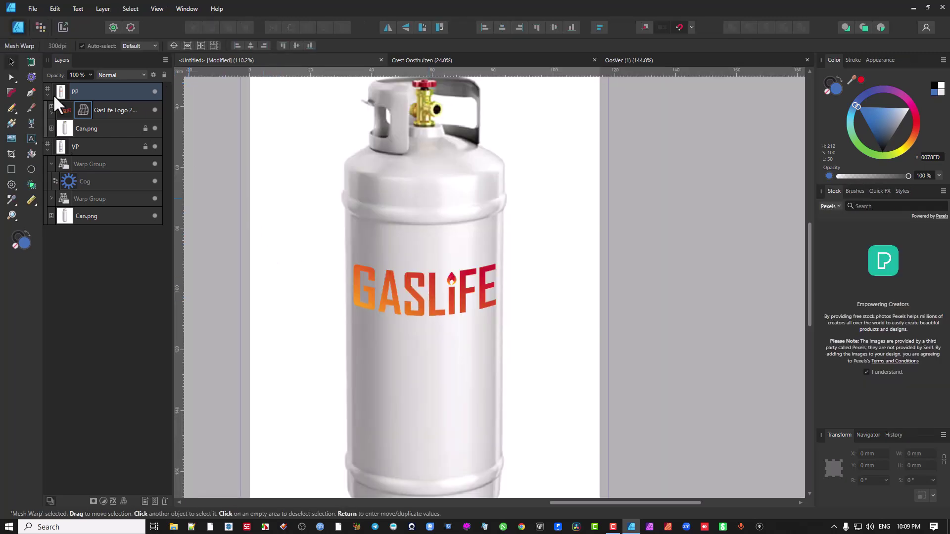
Step: Reopen the GasLife Logo 2 mesh warp and raise its bottom edge to flatten the curve
click(104, 113)
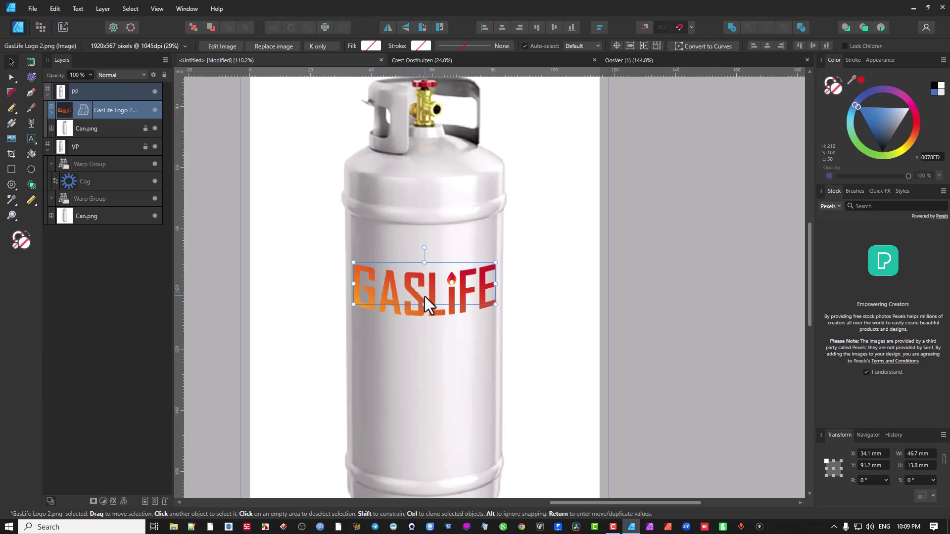
click(86, 114)
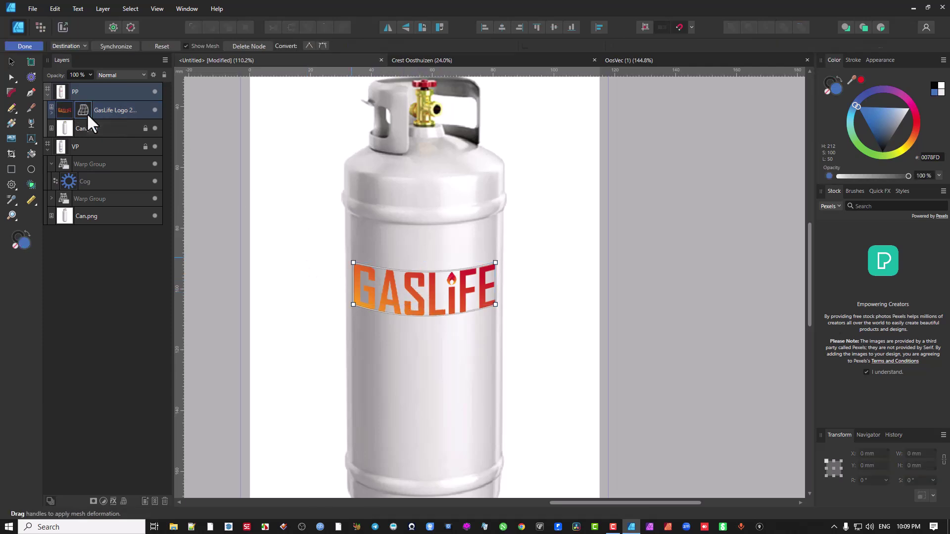
drag(429, 321, 428, 306)
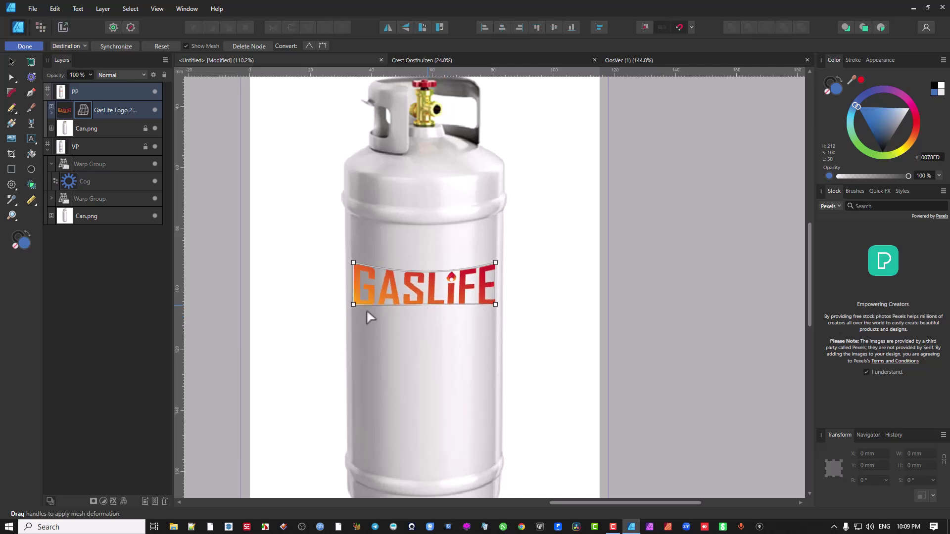
Step: Fit both artboards in view, finish the warp edit, and select the VP artboard
key(ctrl+0)
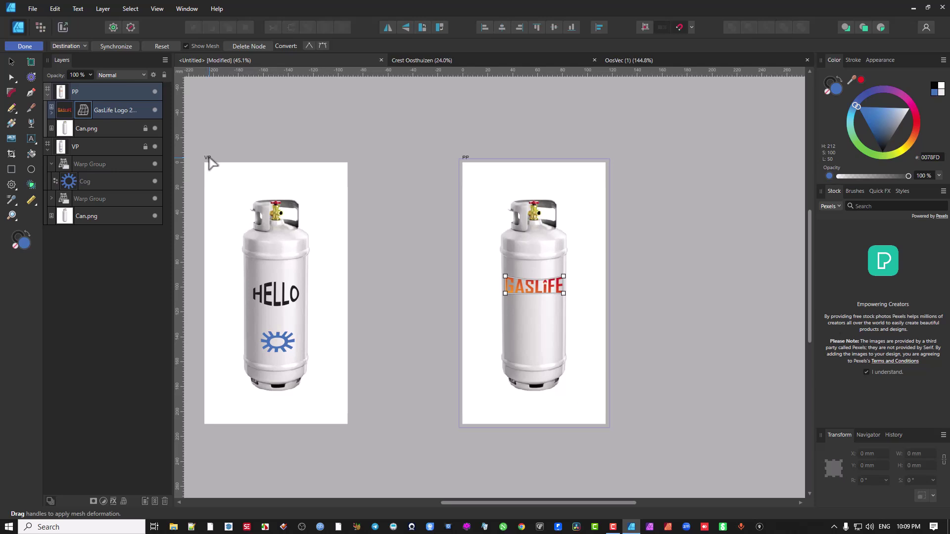
key(v)
click(207, 159)
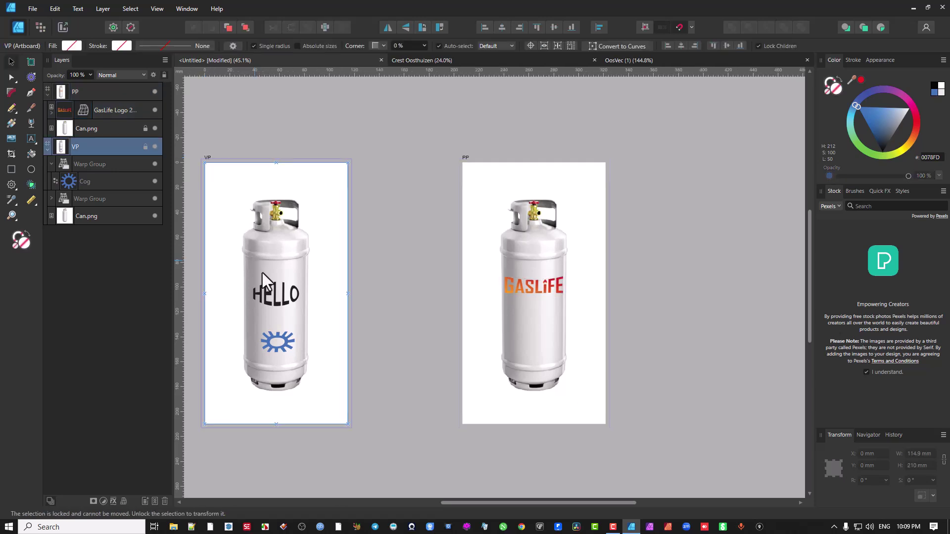
Step: Select the cog's warp group, drag its top edge down, and view both cylinder artboards
key(ctrl+d)
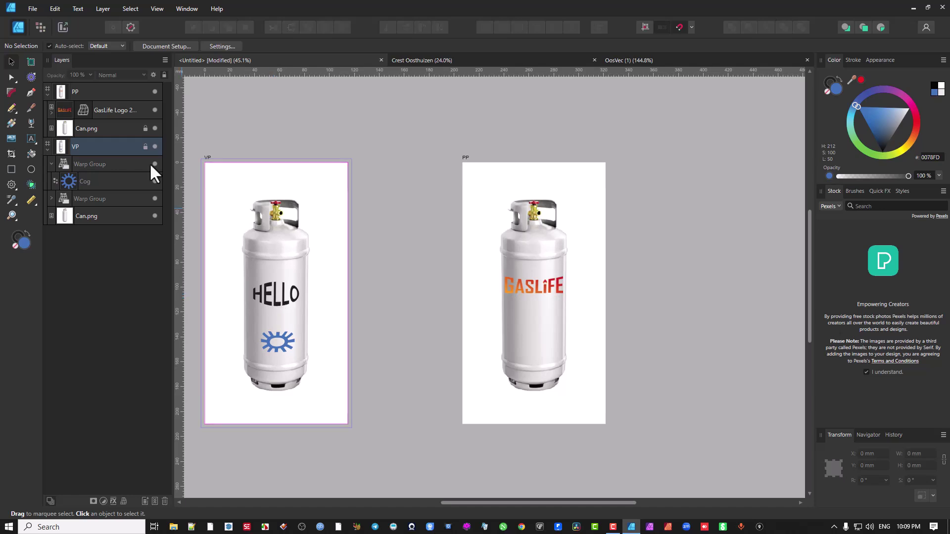
click(86, 181)
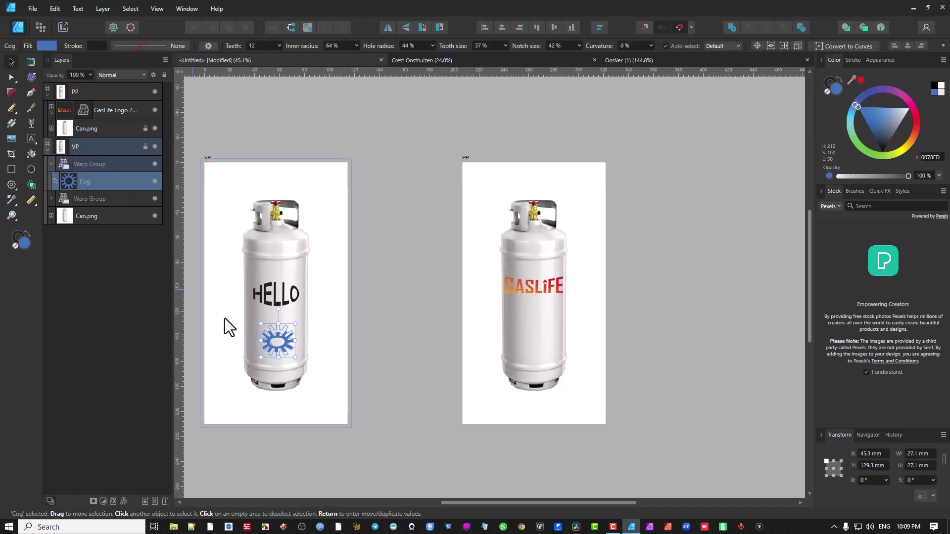
ctrl+scroll(278, 338, up, 3)
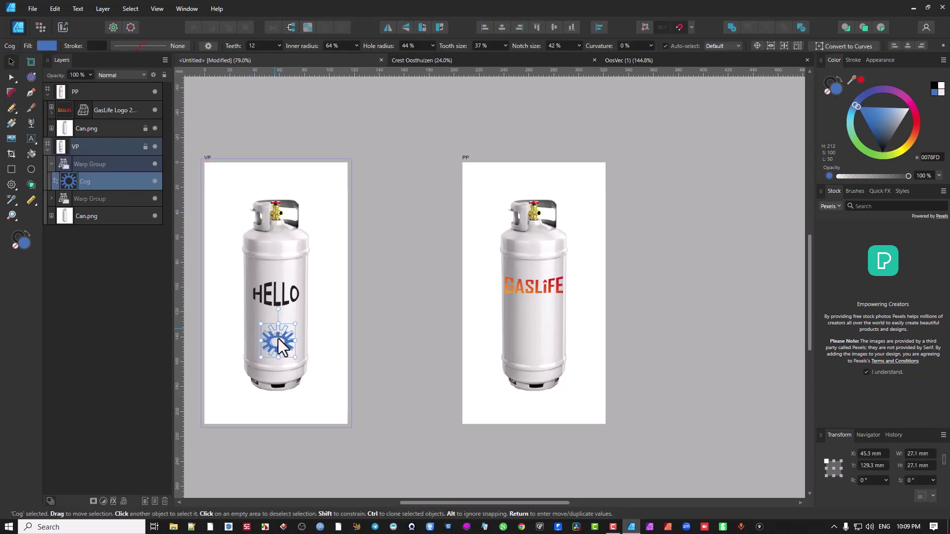
click(68, 164)
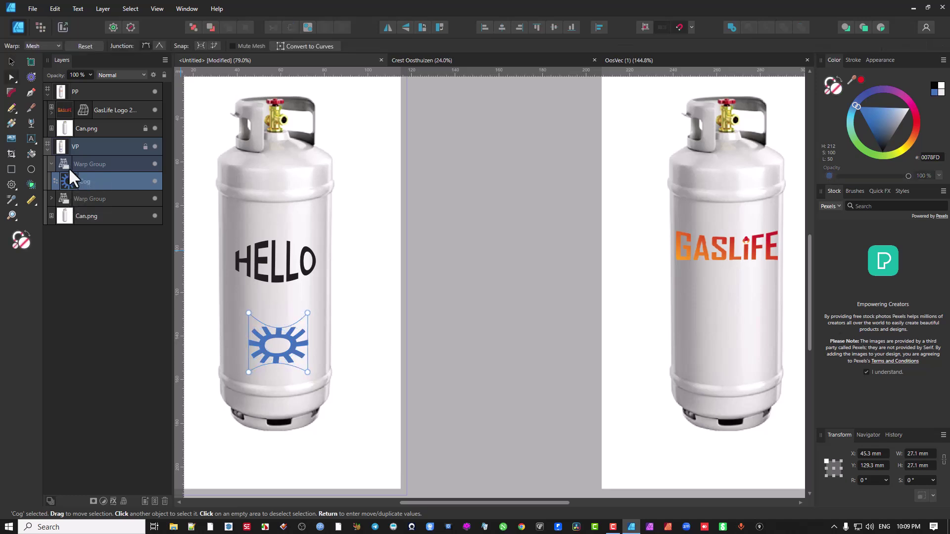
mouse_move(274, 313)
mouse_down()
mouse_move(275, 340)
mouse_move(272, 299)
mouse_up()
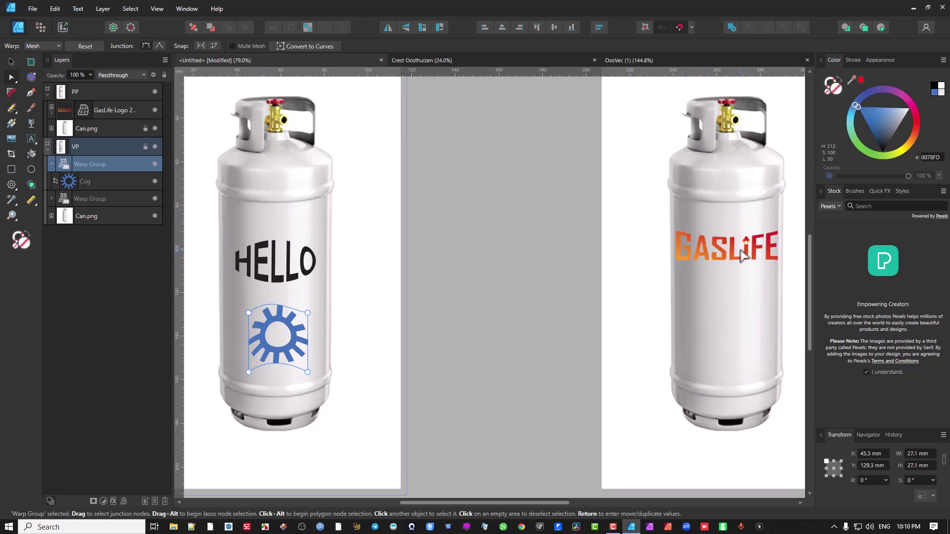
scroll(692, 270, down, 3)
drag(676, 260, 551, 269)
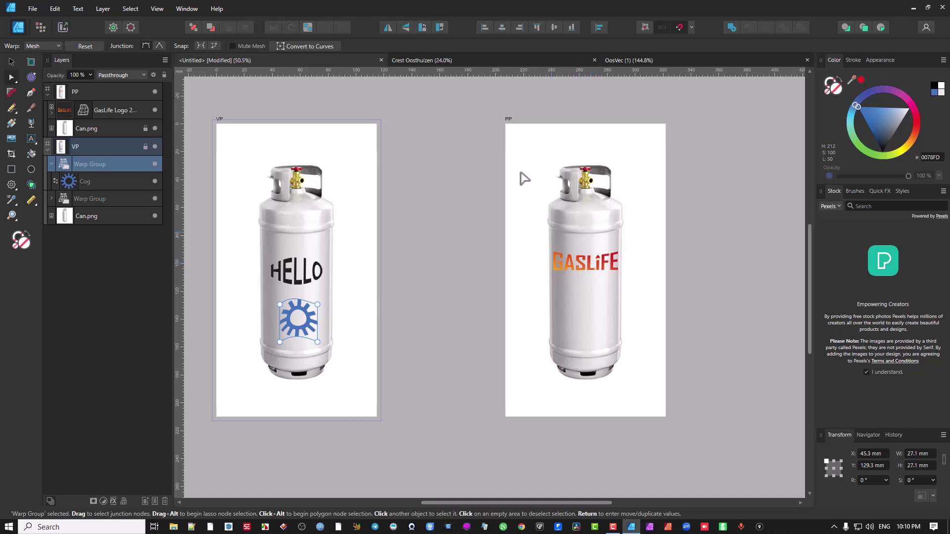
Step: Select the PP artboard, enter the Pixel persona, and zoom in and out on the GasLife can
click(509, 123)
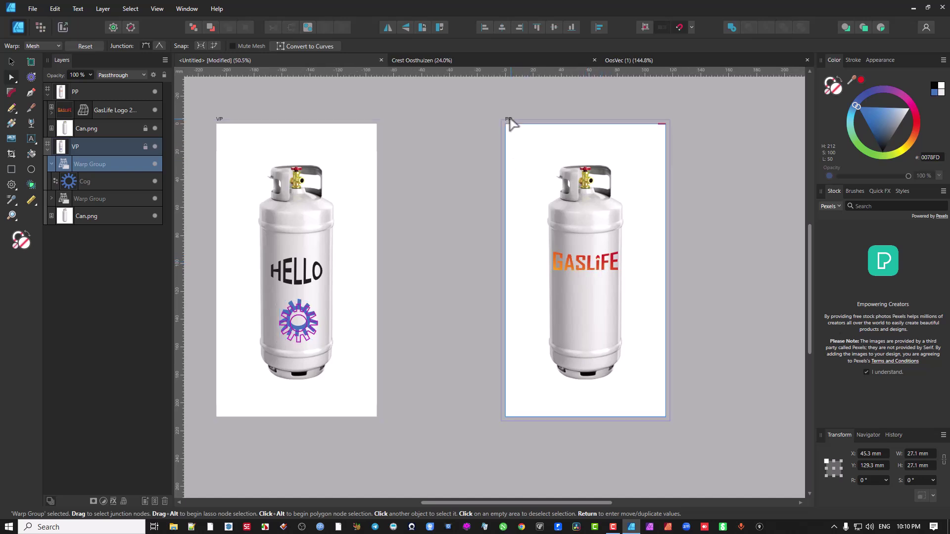
click(37, 28)
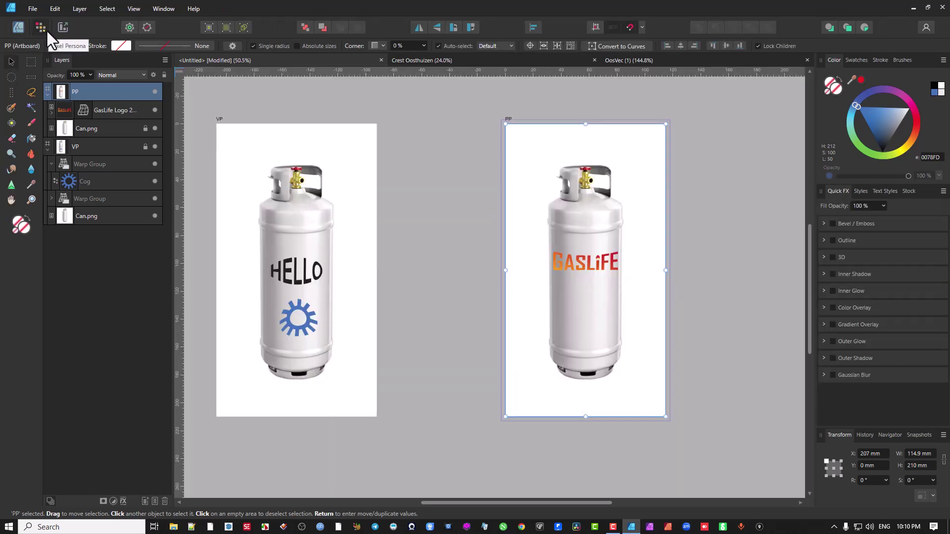
scroll(560, 280, up, 3)
scroll(485, 256, down, 2)
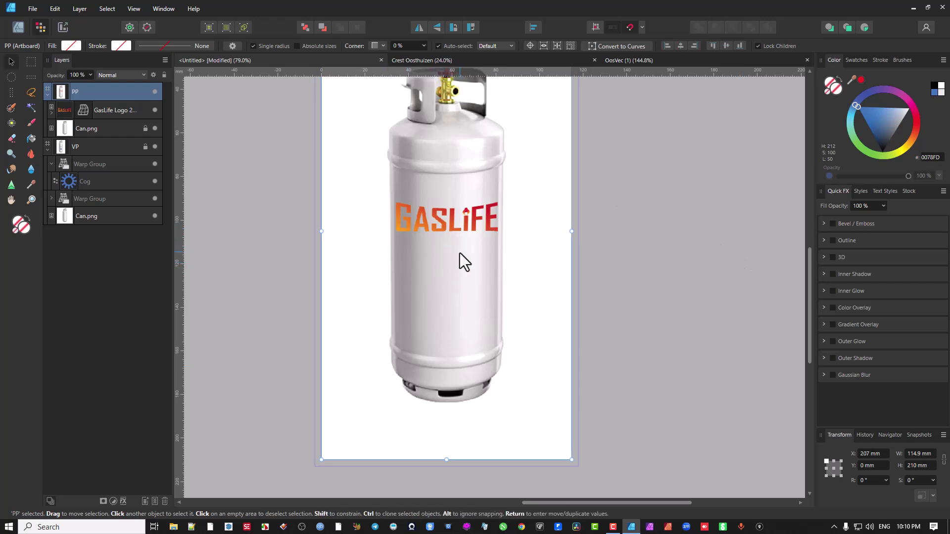
scroll(438, 244, down, 1)
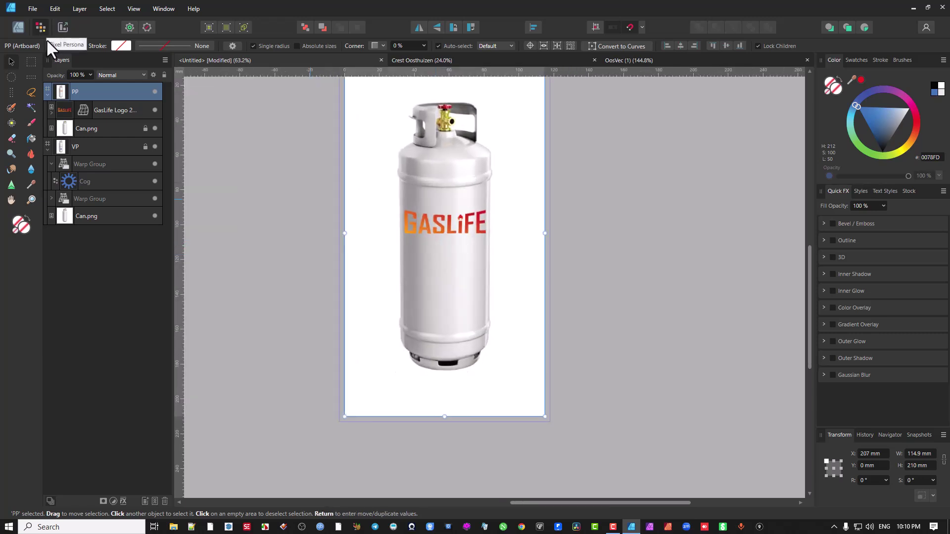
Step: Place Crest Oosthuizen.afdesign from the 2.Clients > Oosthuizen folder
click(37, 10)
click(67, 157)
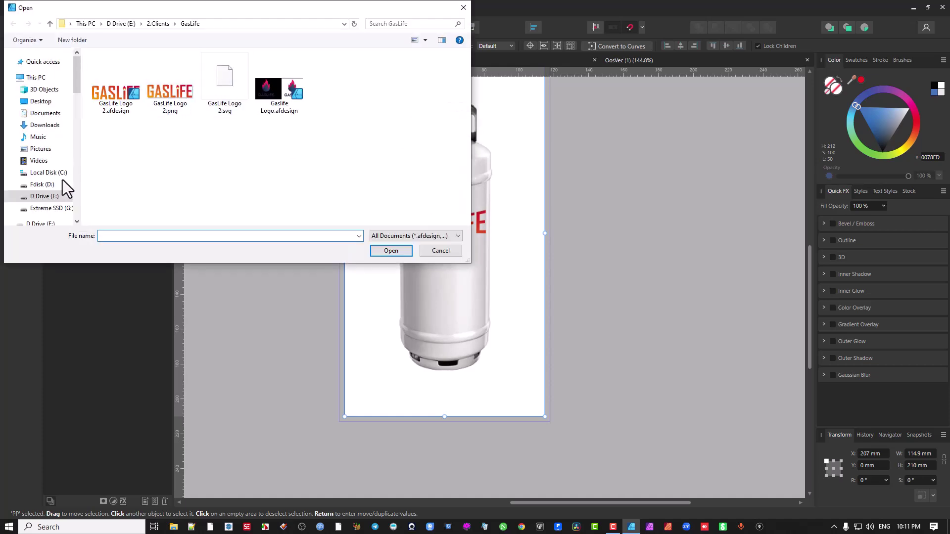
click(158, 24)
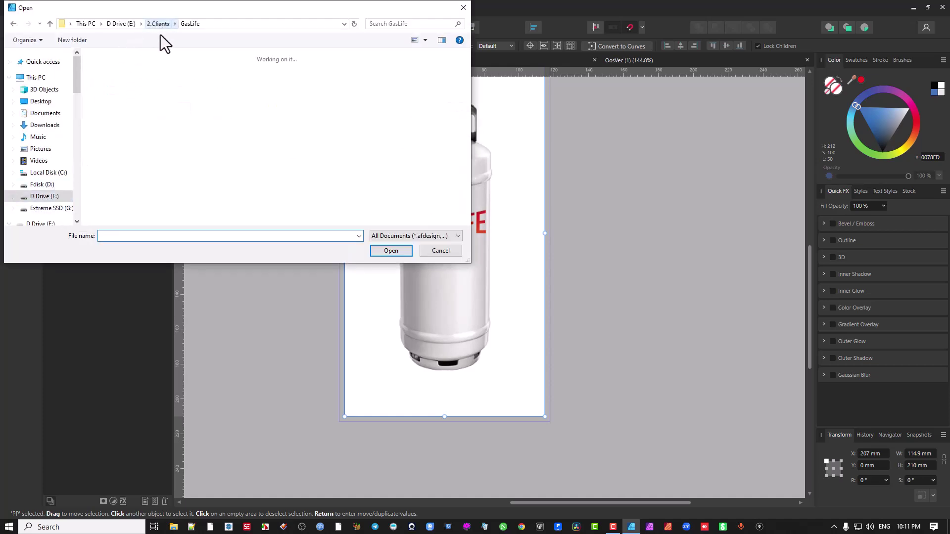
scroll(319, 156, down, 1)
double_click(391, 189)
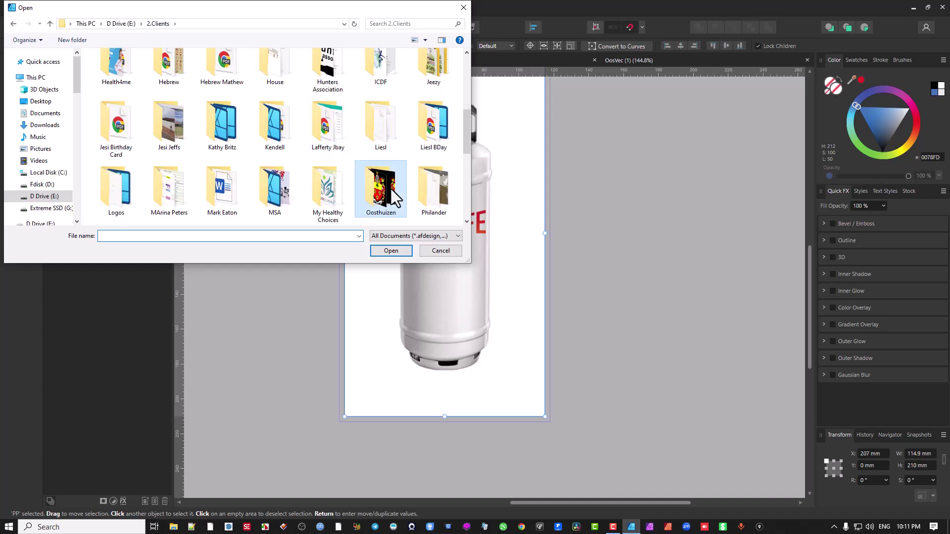
click(137, 68)
double_click(138, 69)
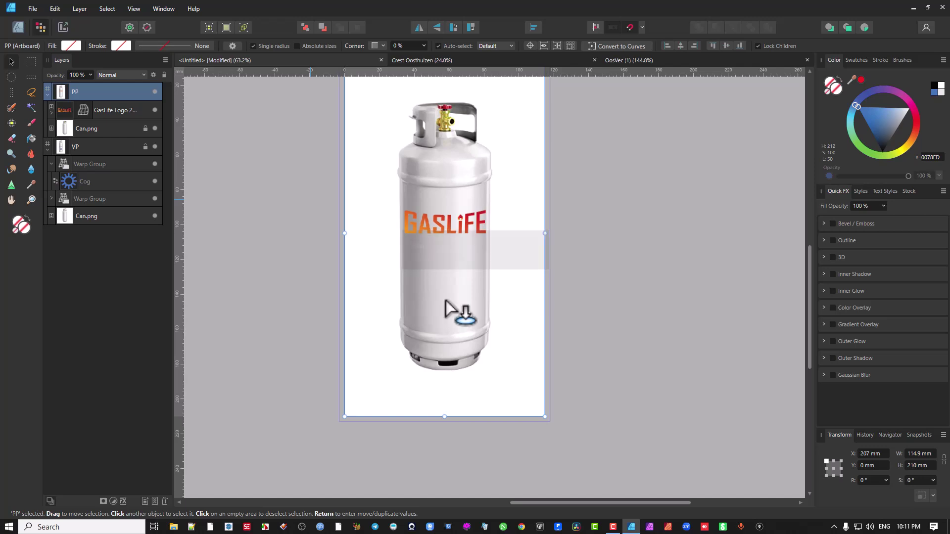
Step: Draw the crest out on the can below the logo and centre it horizontally
scroll(452, 301, up, 2)
drag(390, 218, 472, 326)
drag(437, 275, 445, 274)
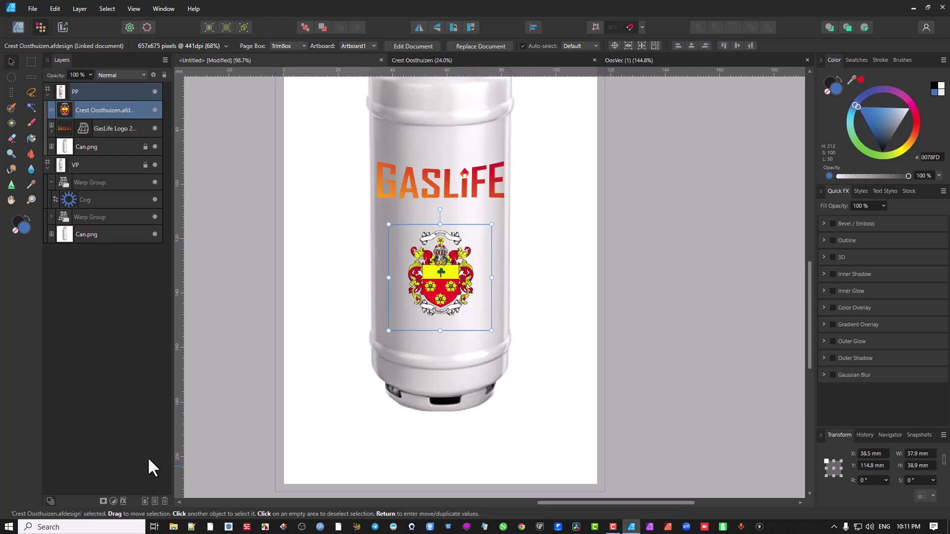
Step: Add a Mesh Warp live filter, pulling the crest's sides inward and its bottom edge down
click(74, 9)
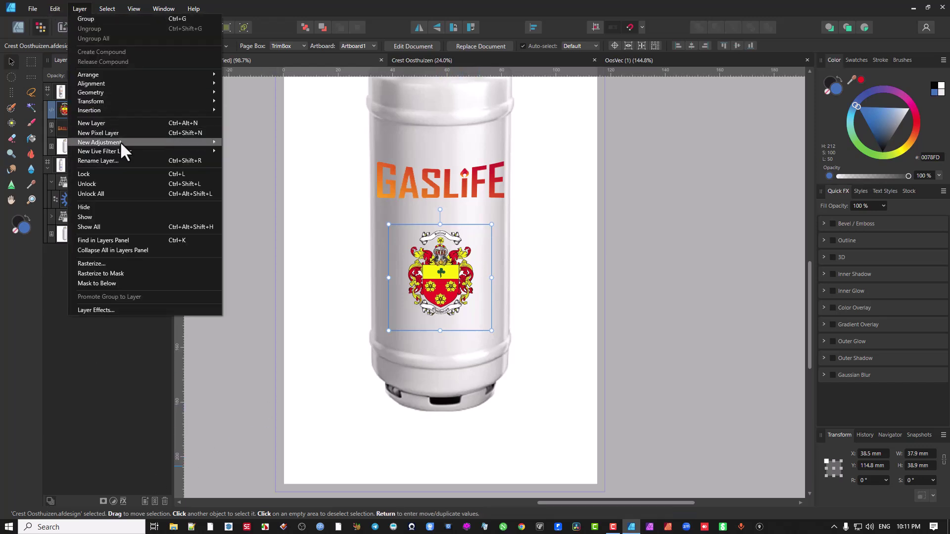
mouse_move(126, 152)
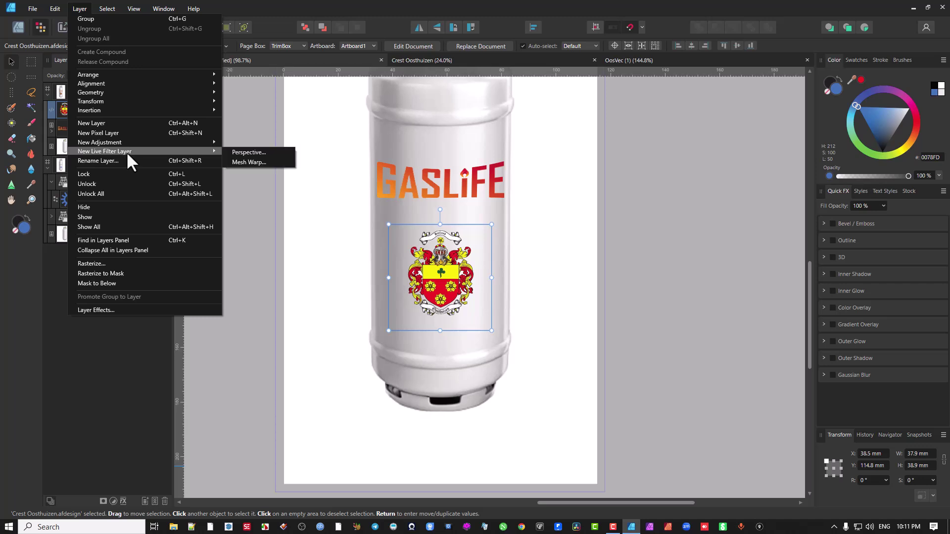
click(267, 161)
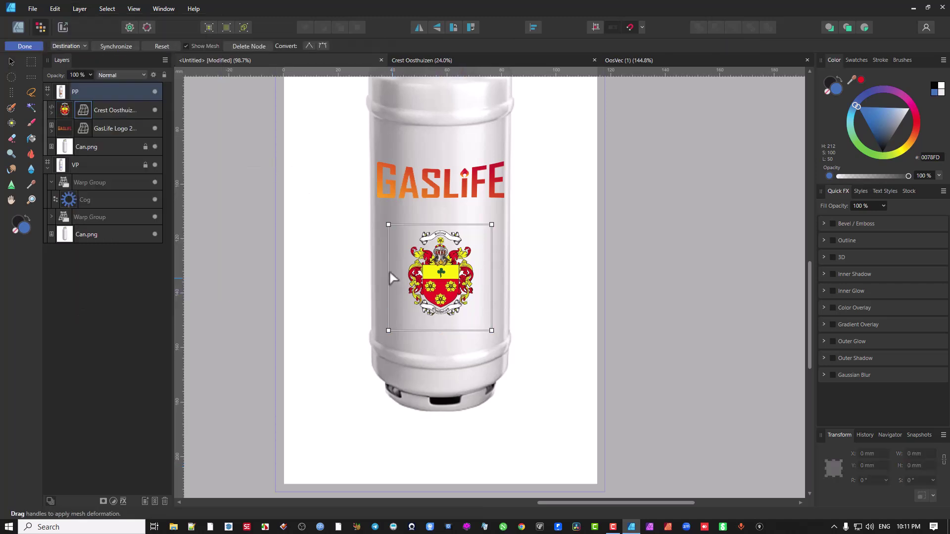
drag(389, 275, 399, 275)
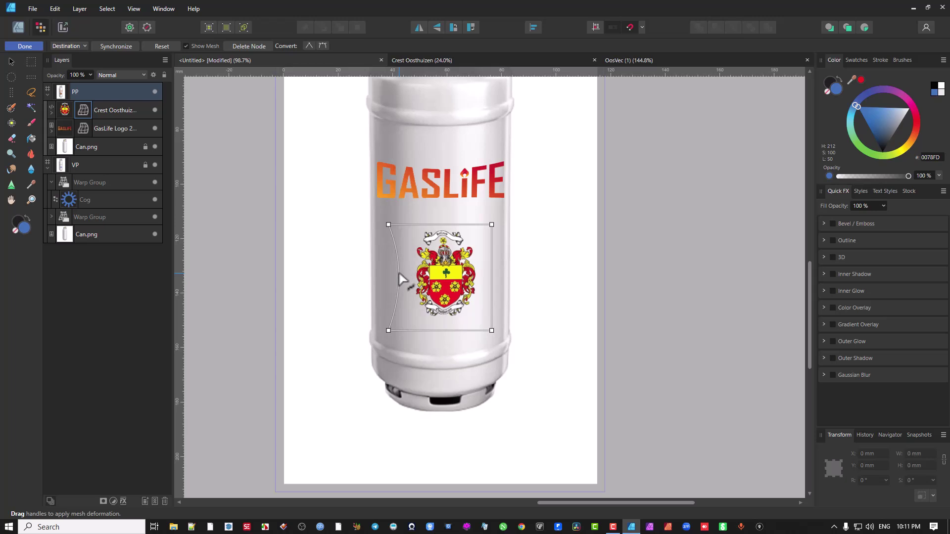
drag(493, 276, 482, 275)
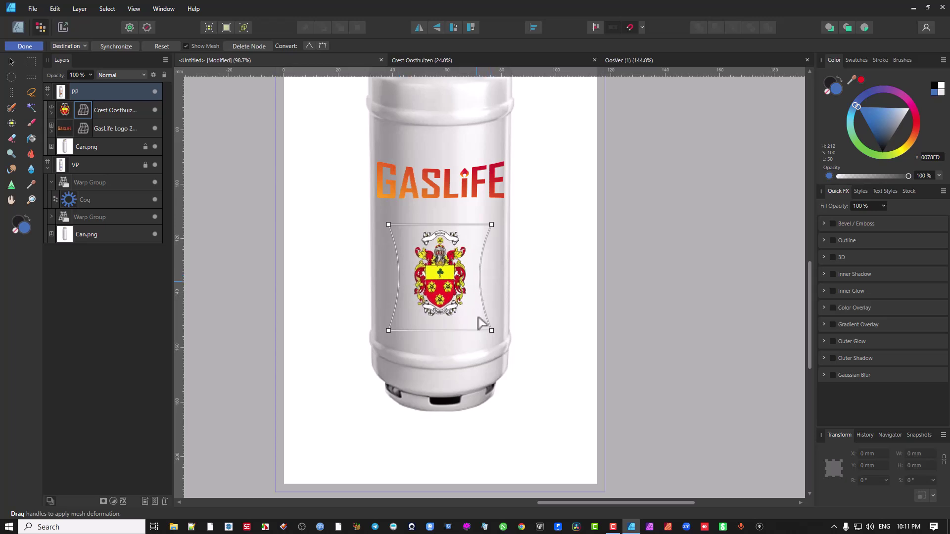
mouse_move(441, 331)
mouse_down()
mouse_move(443, 356)
mouse_move(438, 309)
mouse_move(438, 337)
mouse_up()
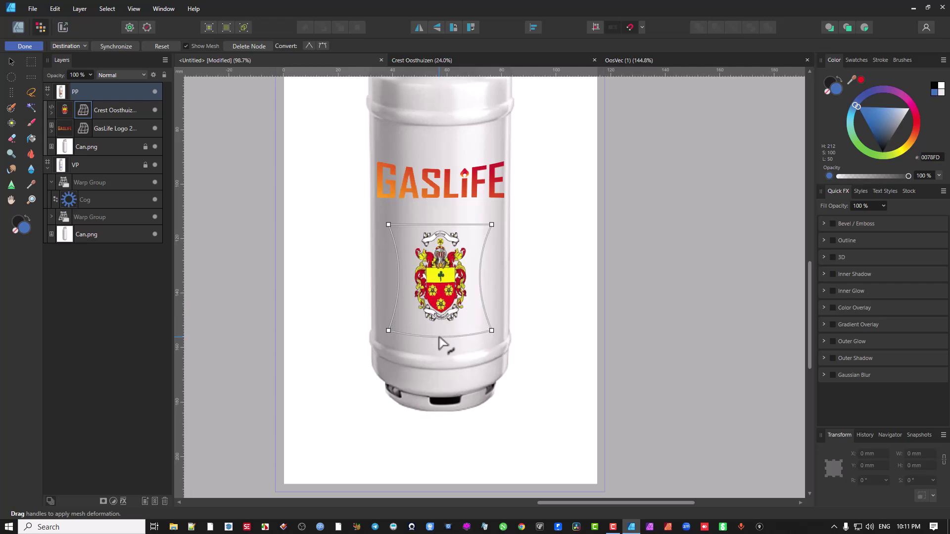
Step: Add crossing mesh lines, bulge the crest to follow the can, and commit the warp
double_click(399, 277)
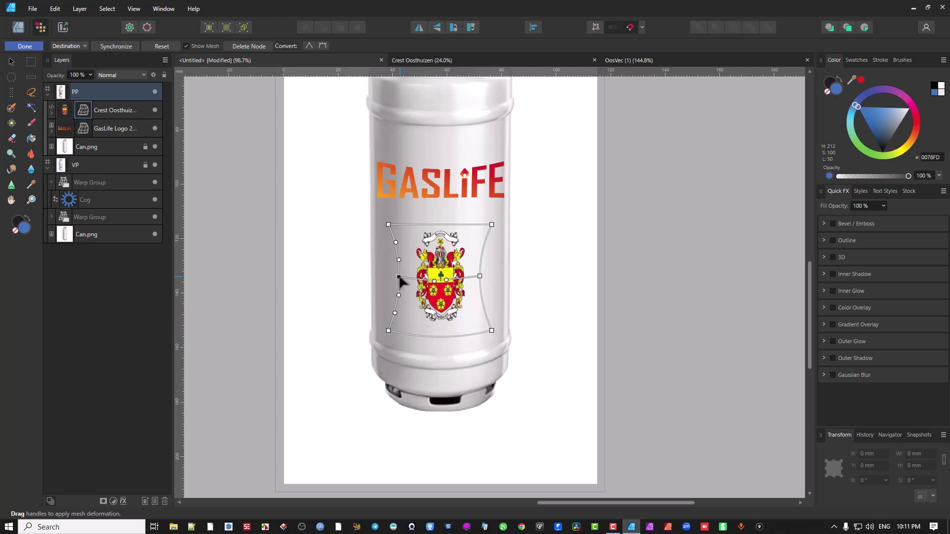
double_click(439, 279)
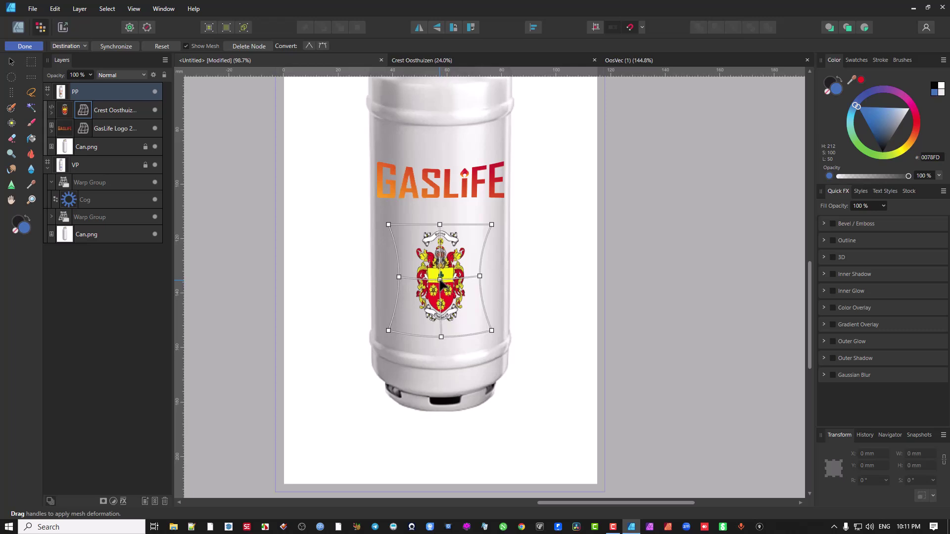
drag(440, 279, 455, 293)
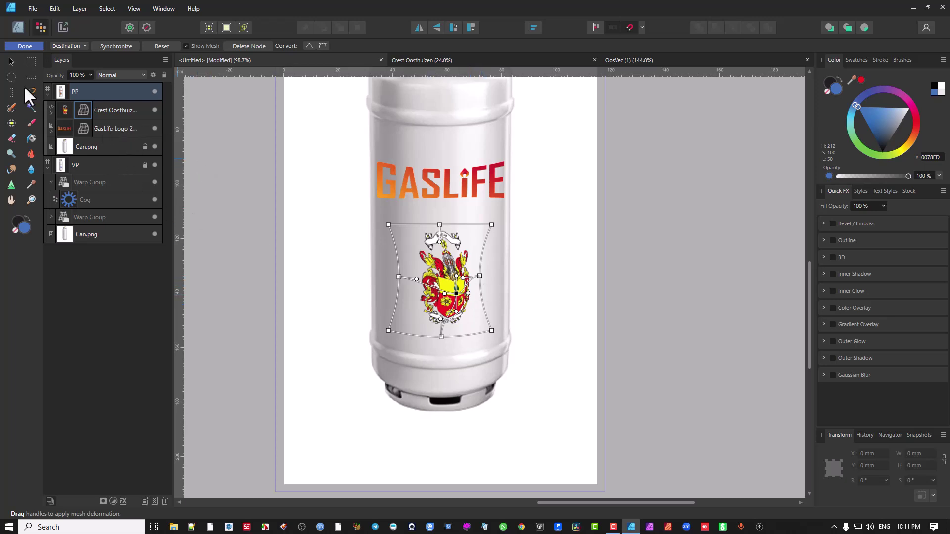
click(85, 110)
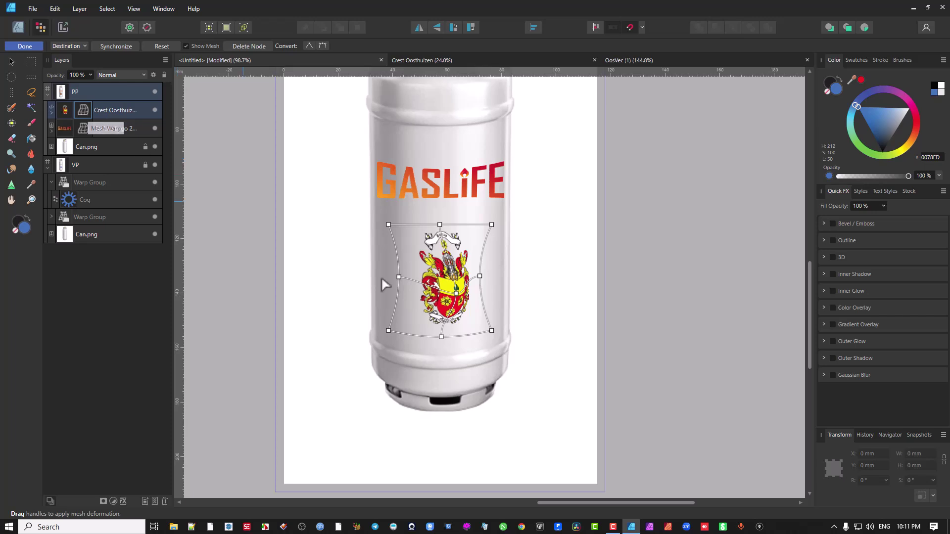
click(12, 61)
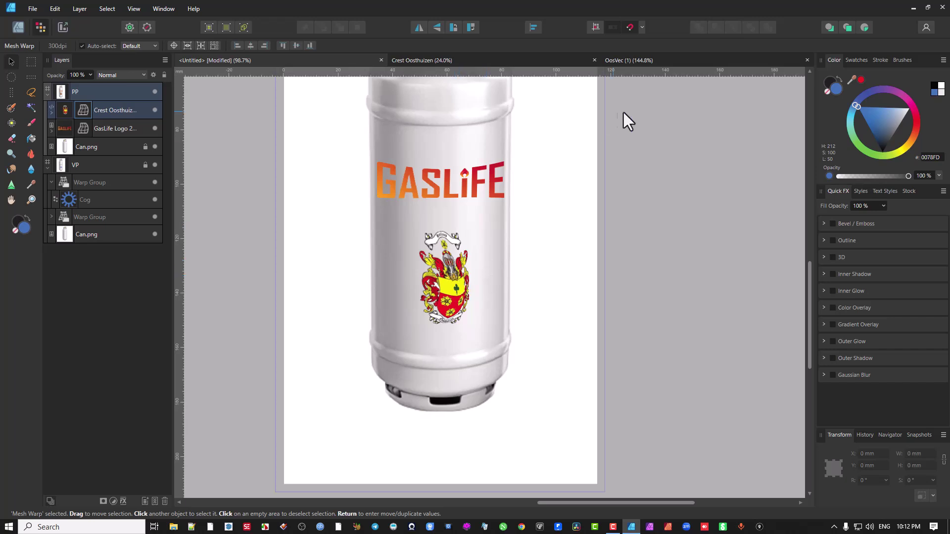
Step: Close the Crest Oosthuizen and OosVec documents and select the crest on the can
click(595, 60)
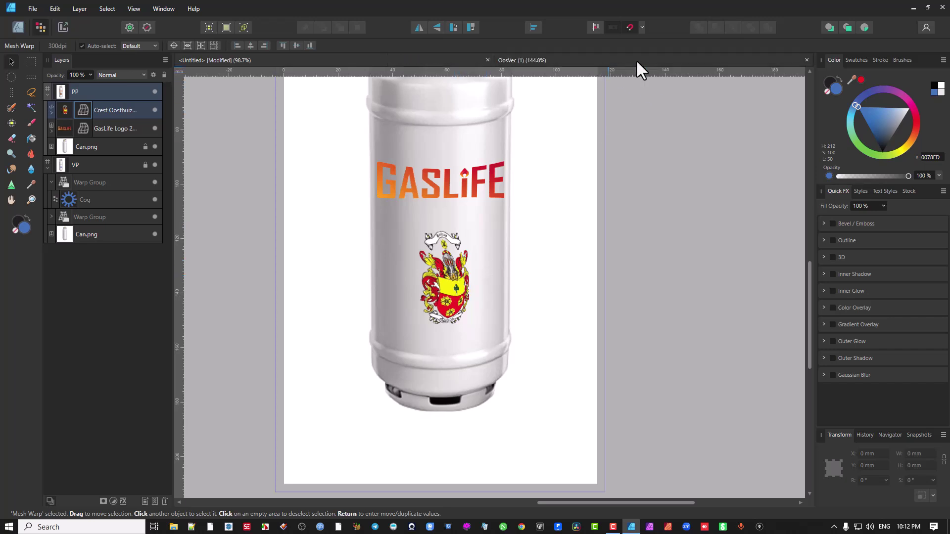
click(807, 59)
click(444, 279)
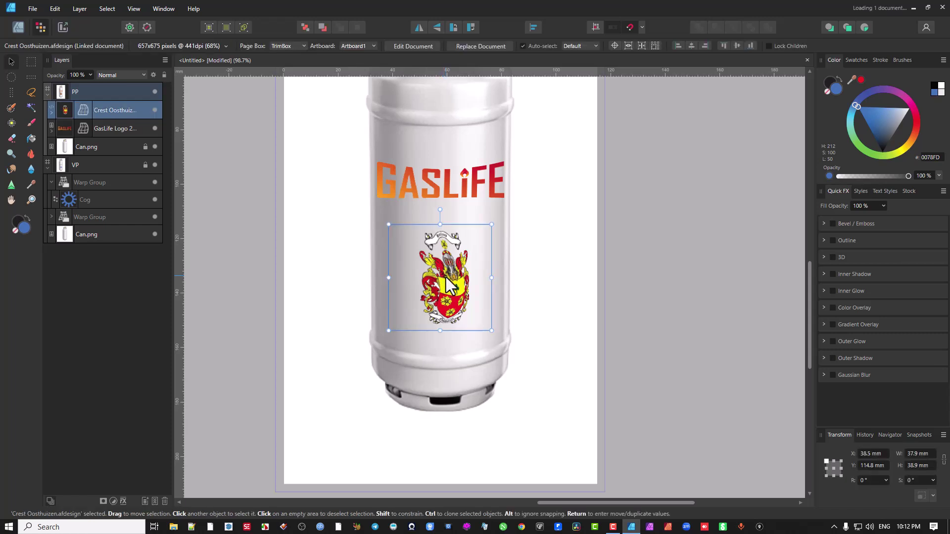
Step: Open the crest's linked source, then return to the mockup and lower the crest slightly
double_click(446, 284)
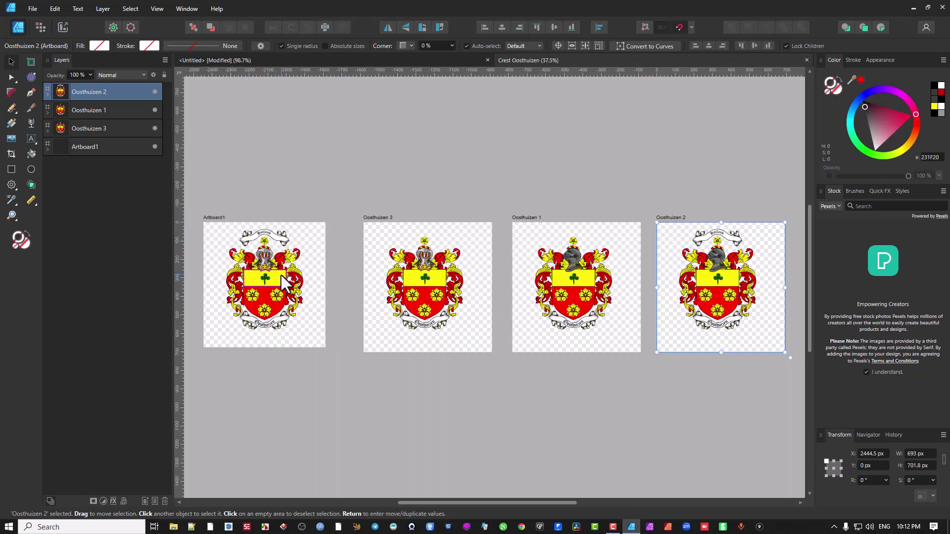
click(415, 59)
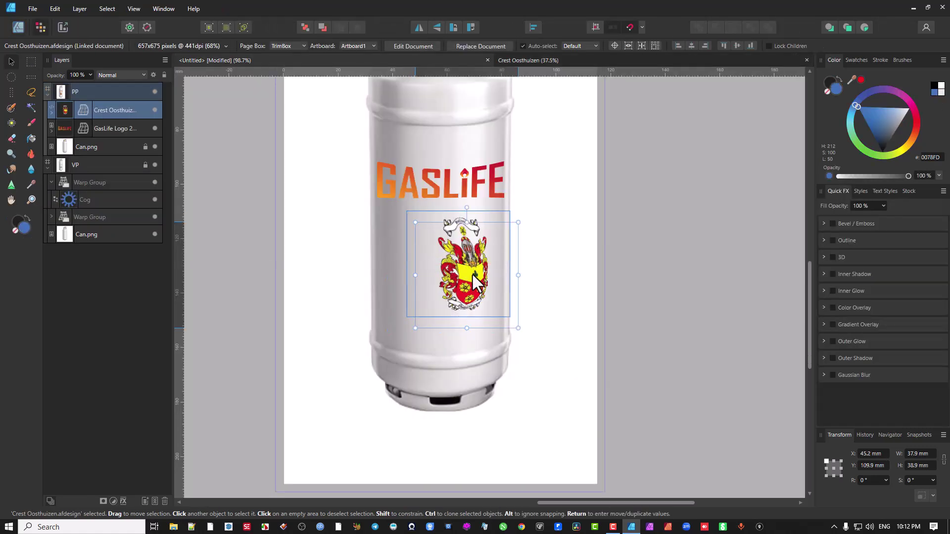
drag(472, 273, 450, 287)
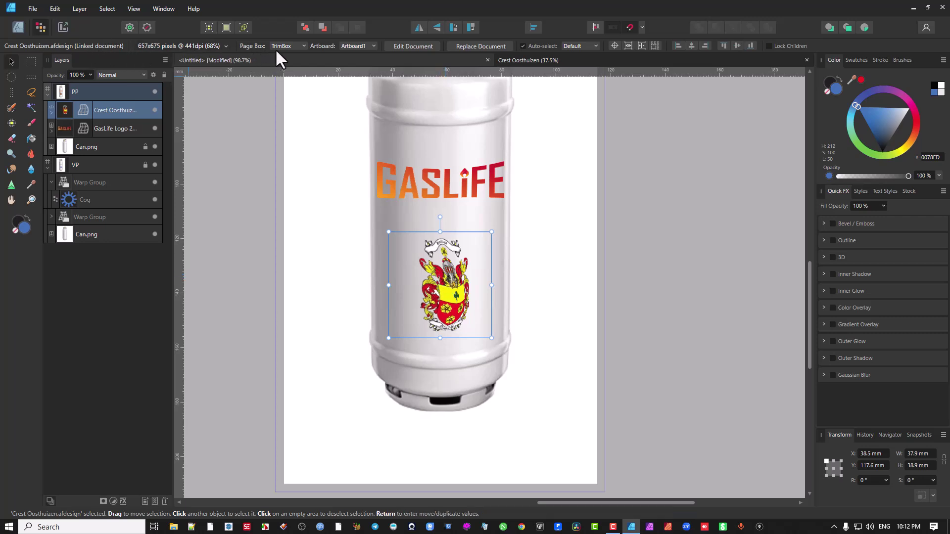
Step: Keep the TrimBox page box and cycle the crest through Oosthuizen 2, 1 and 3, ending on Oosthuizen 1
click(303, 46)
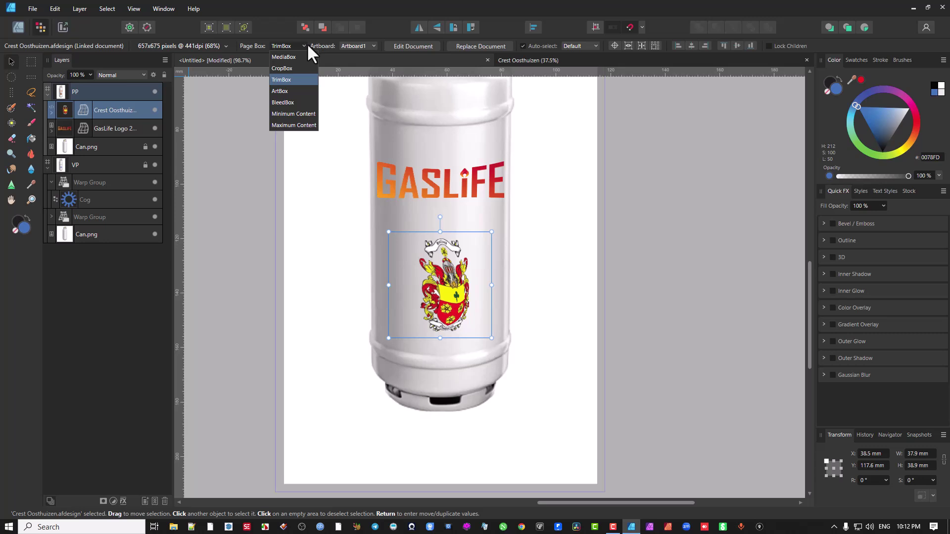
click(324, 44)
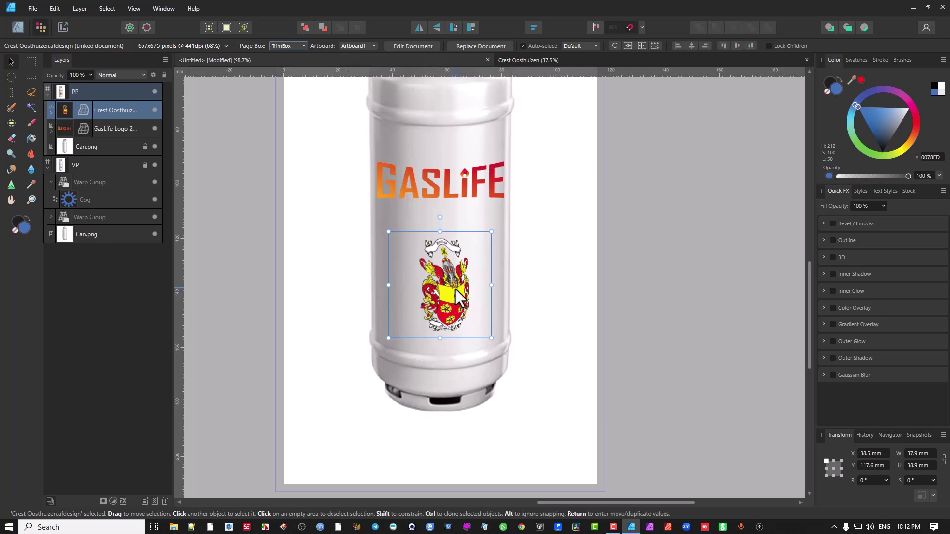
click(370, 45)
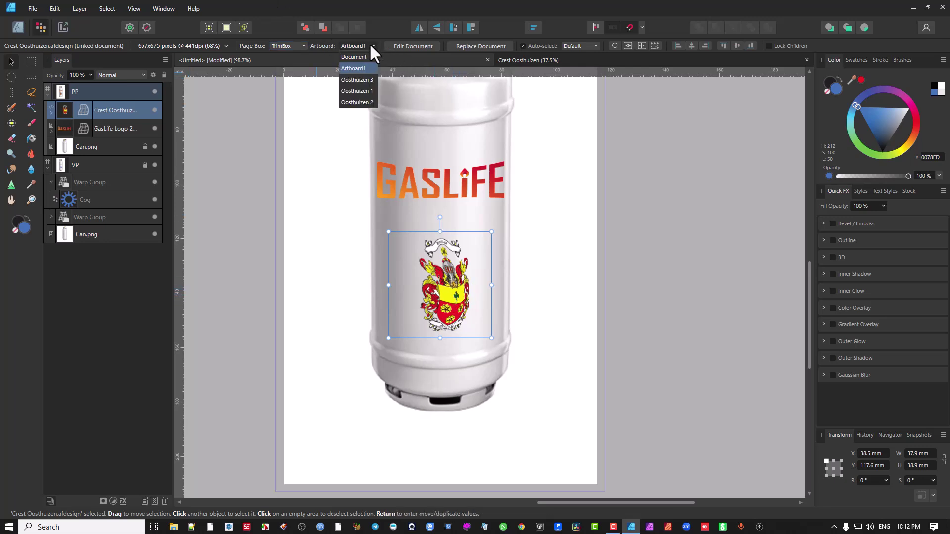
click(361, 103)
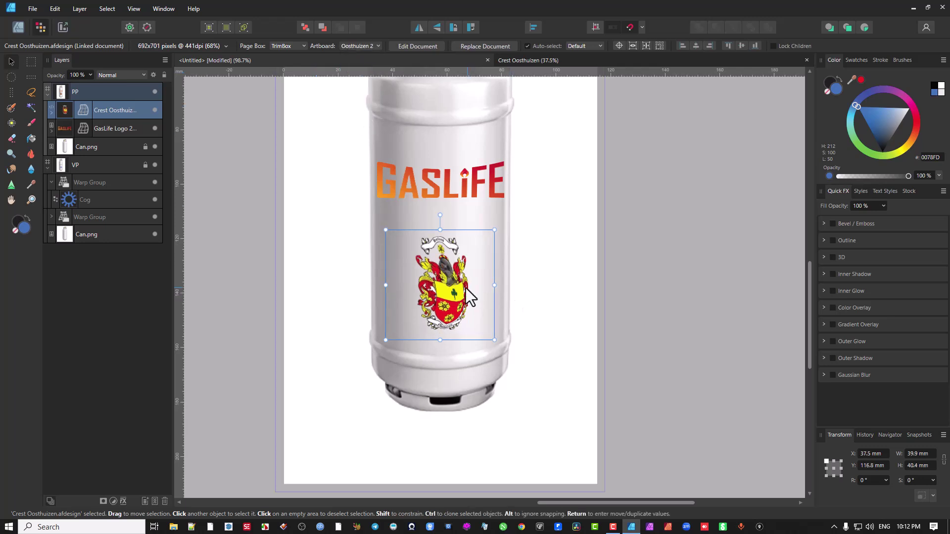
click(360, 48)
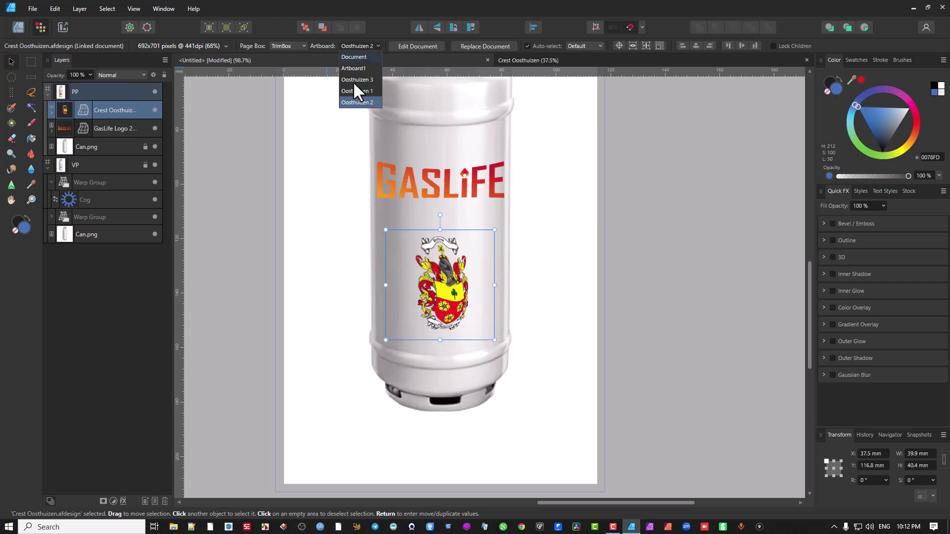
click(356, 92)
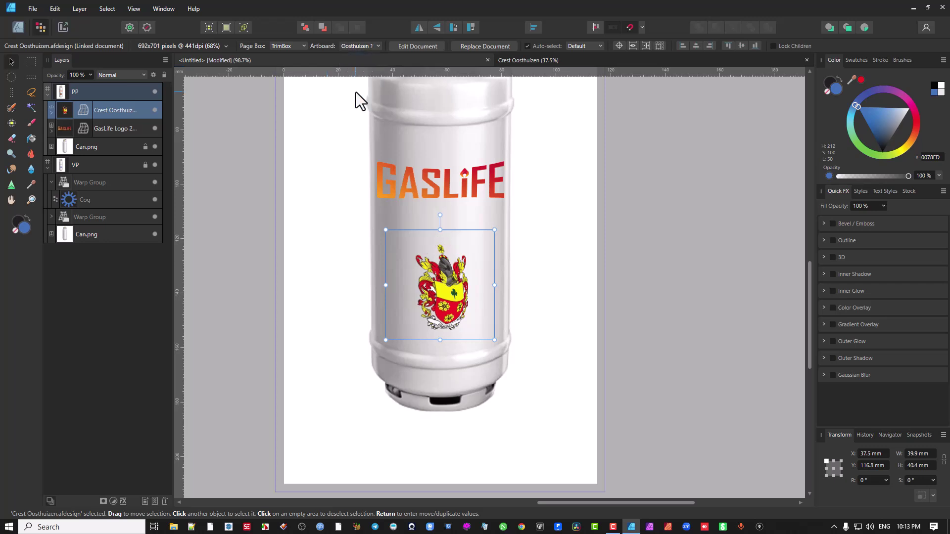
click(361, 46)
click(356, 78)
click(358, 46)
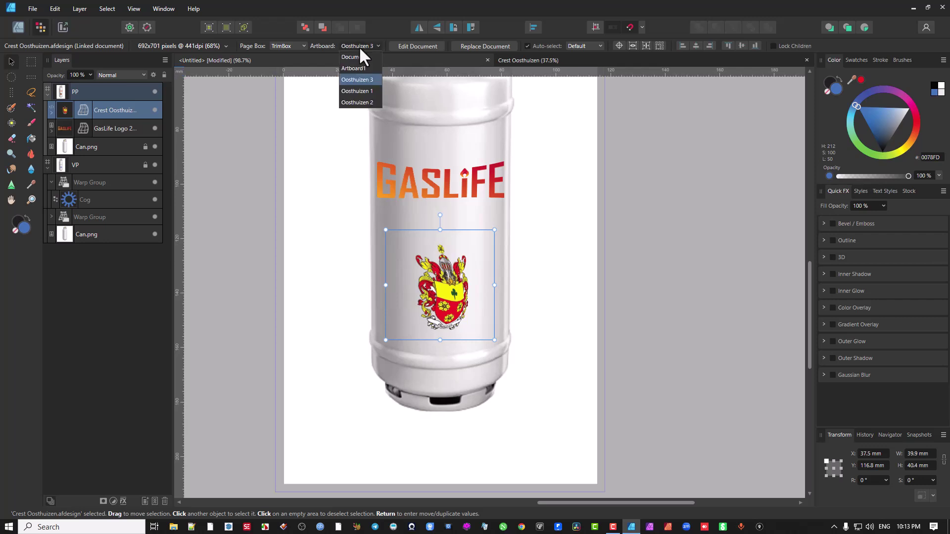
click(357, 92)
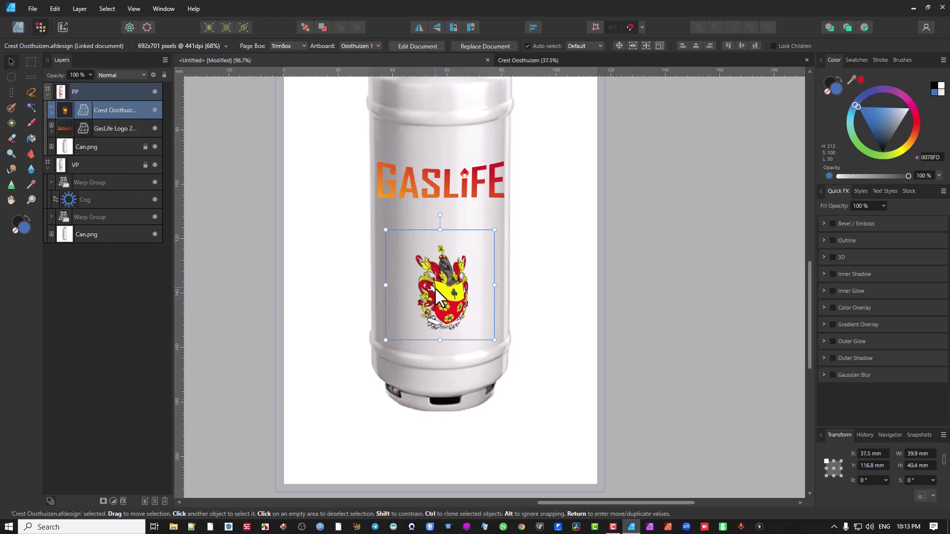
Step: Reset the crest's mesh warp, delete its Mesh Warp filter layer, and return to the Move tool
click(79, 110)
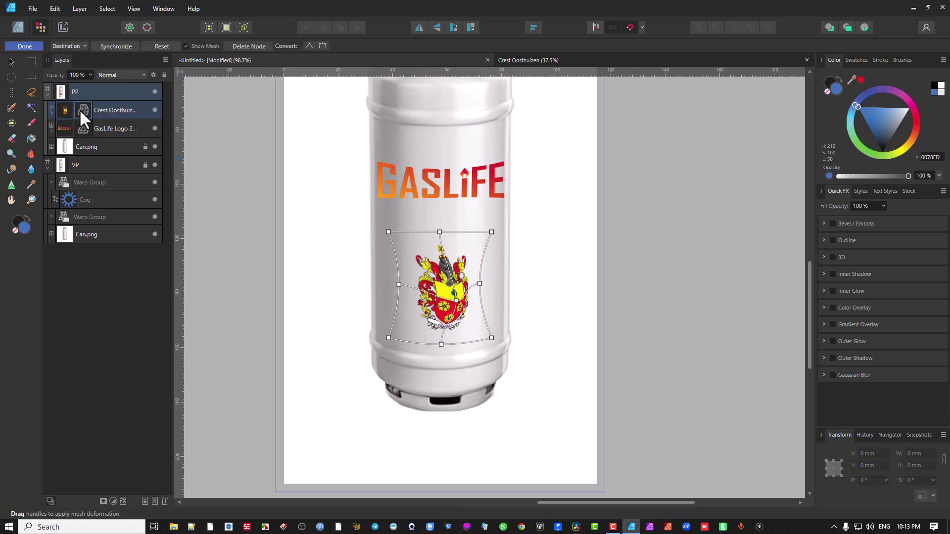
click(151, 48)
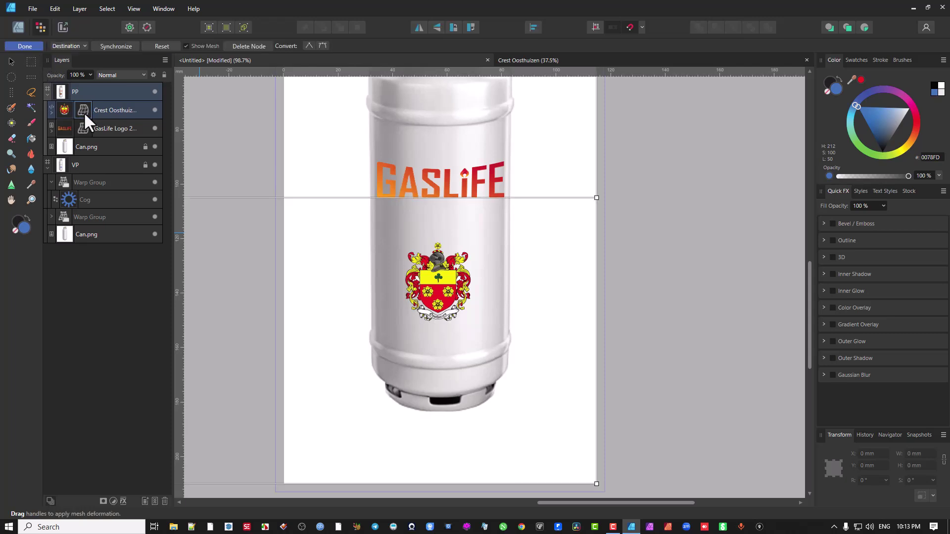
click(52, 113)
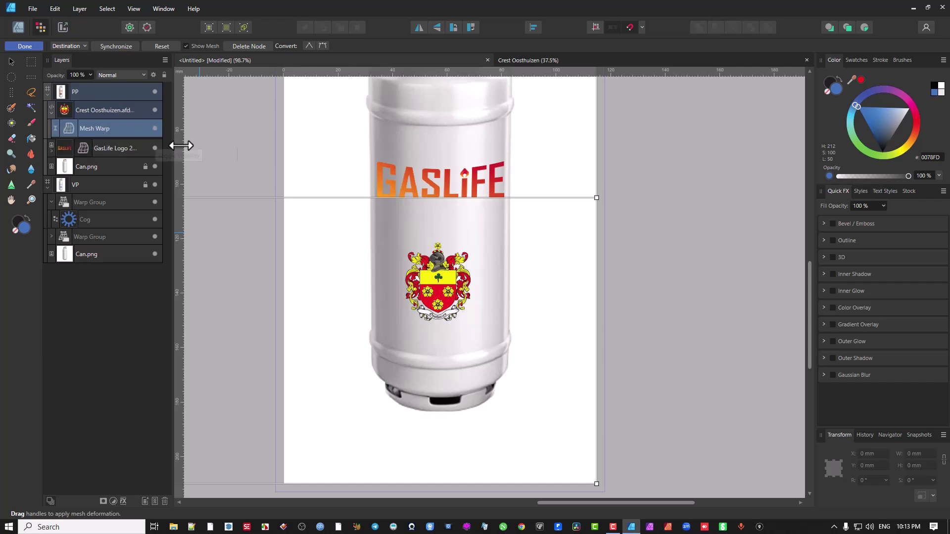
right_click(86, 130)
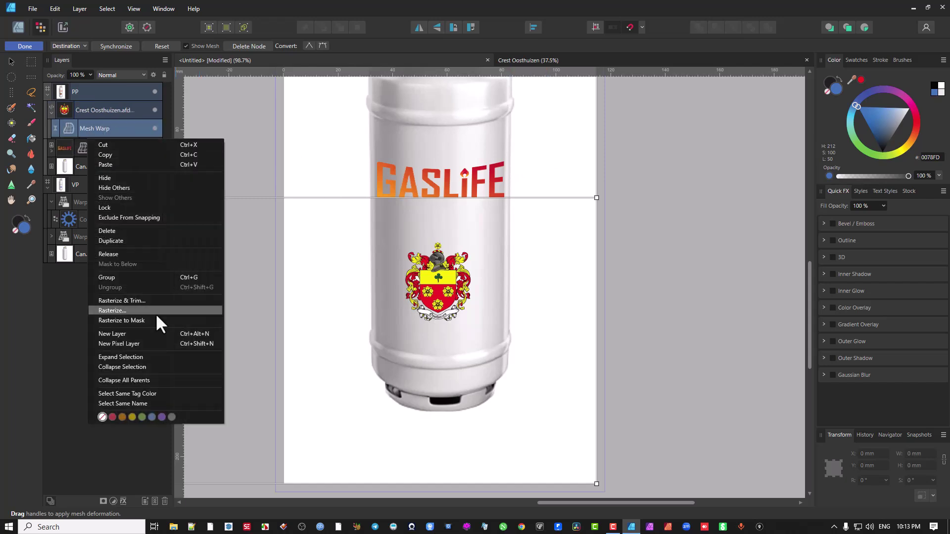
click(163, 500)
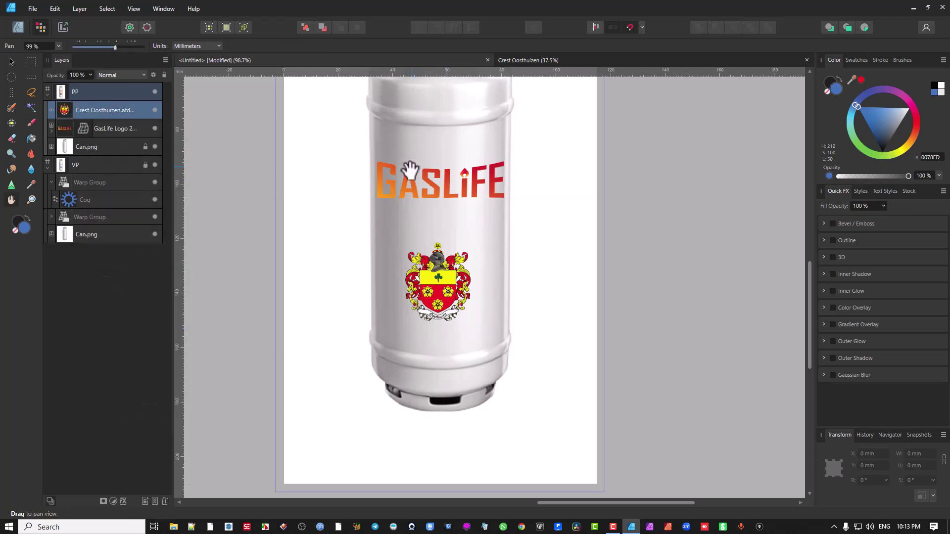
click(10, 61)
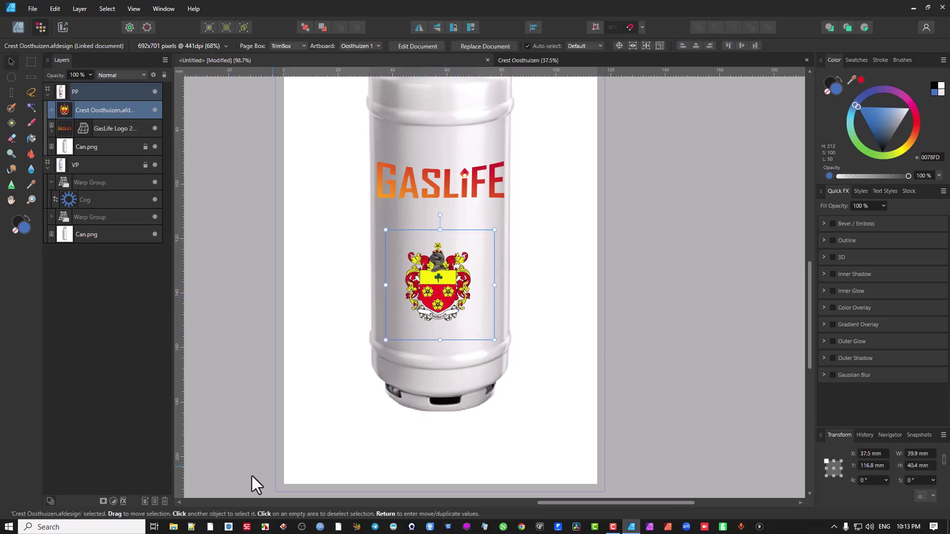
Step: Add a Live Perspective filter, pulling the crest's top corners inward and bottom corners outward
click(75, 8)
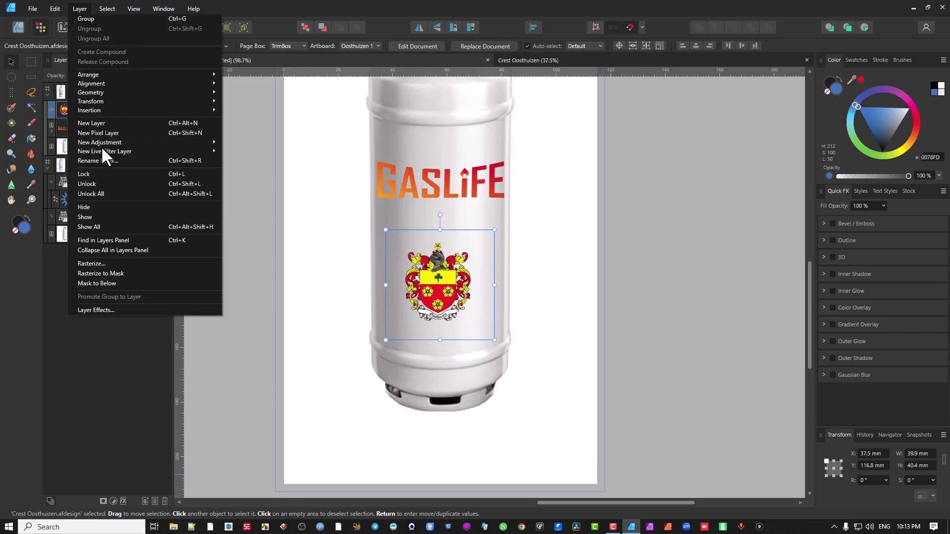
mouse_move(140, 151)
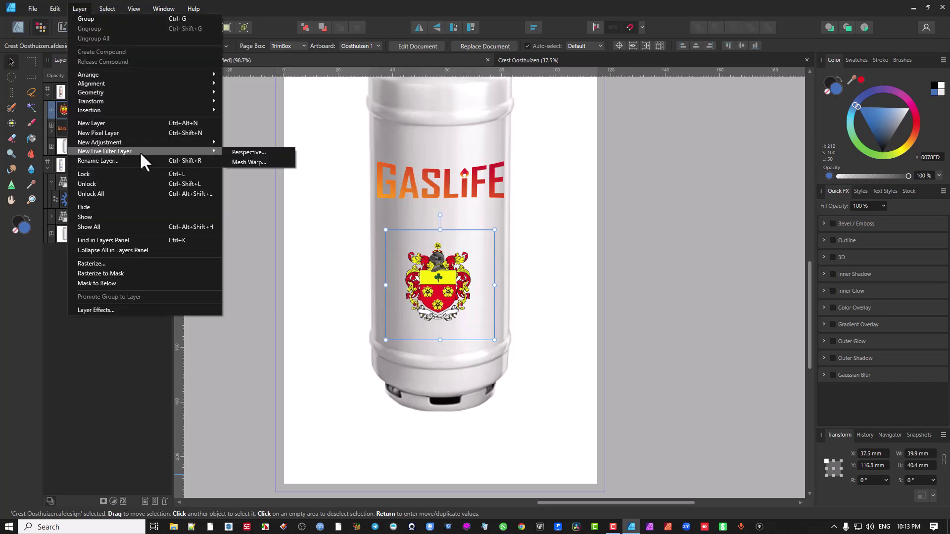
click(257, 153)
drag(387, 230, 409, 230)
drag(494, 231, 462, 230)
drag(387, 340, 372, 340)
drag(494, 342, 507, 343)
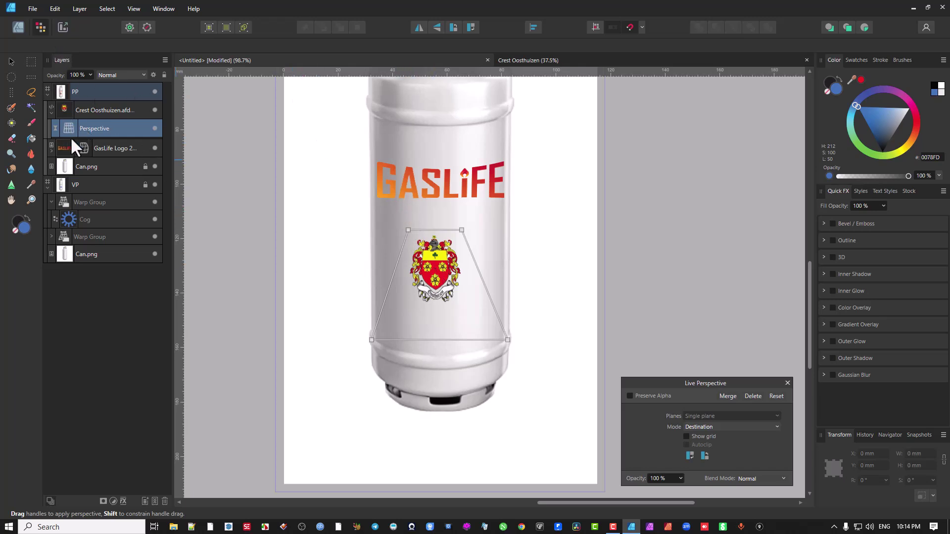
key(v)
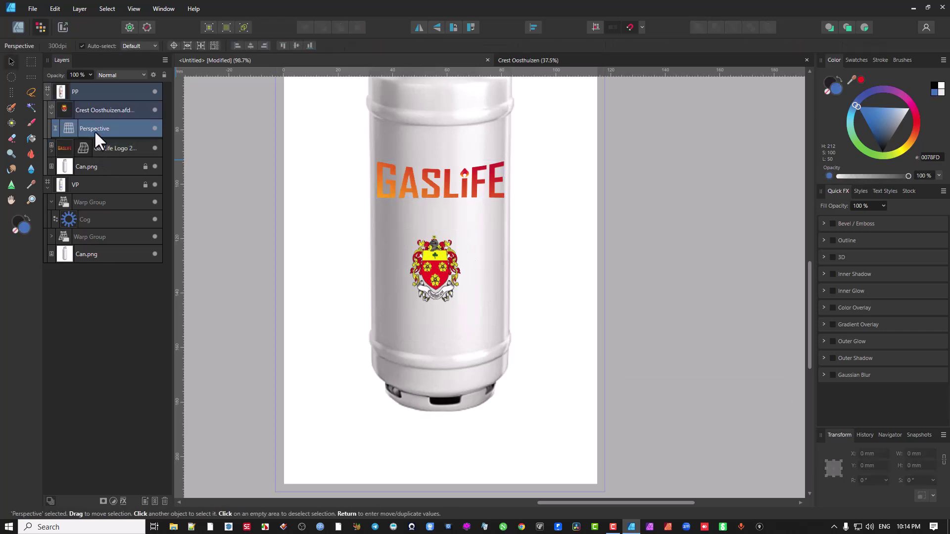
Step: Select the linked crest layer and switch its artboard from Oosthuizen 2 to Oosthuizen 3
click(102, 107)
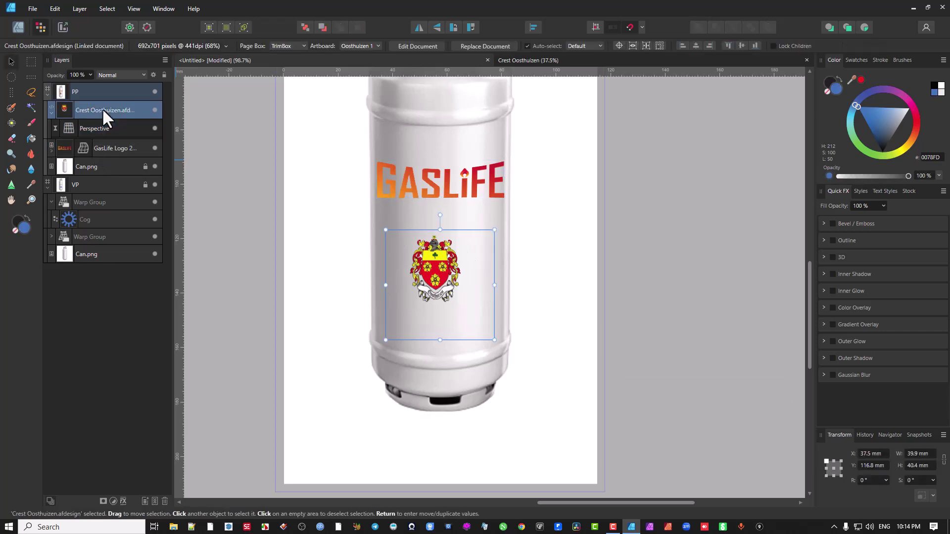
click(368, 44)
click(357, 103)
scroll(456, 250, up, 5)
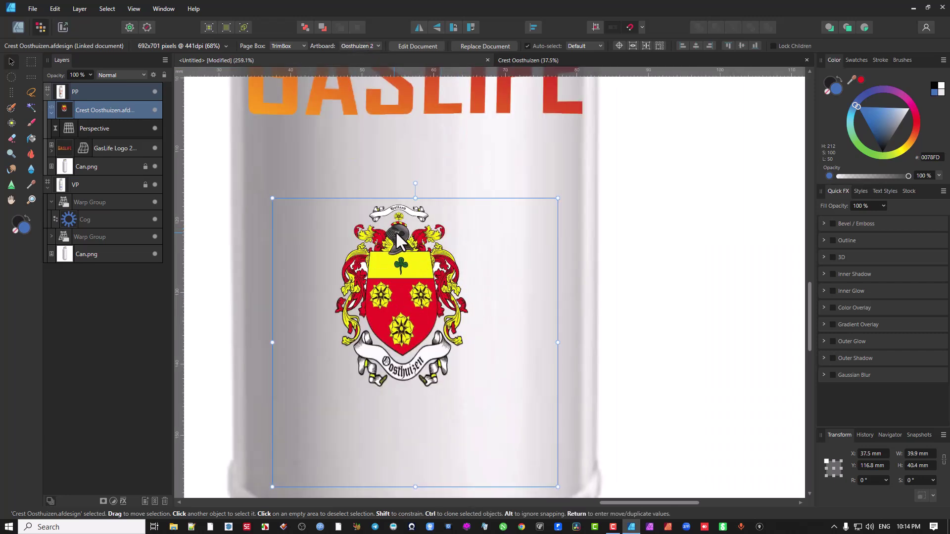
click(367, 46)
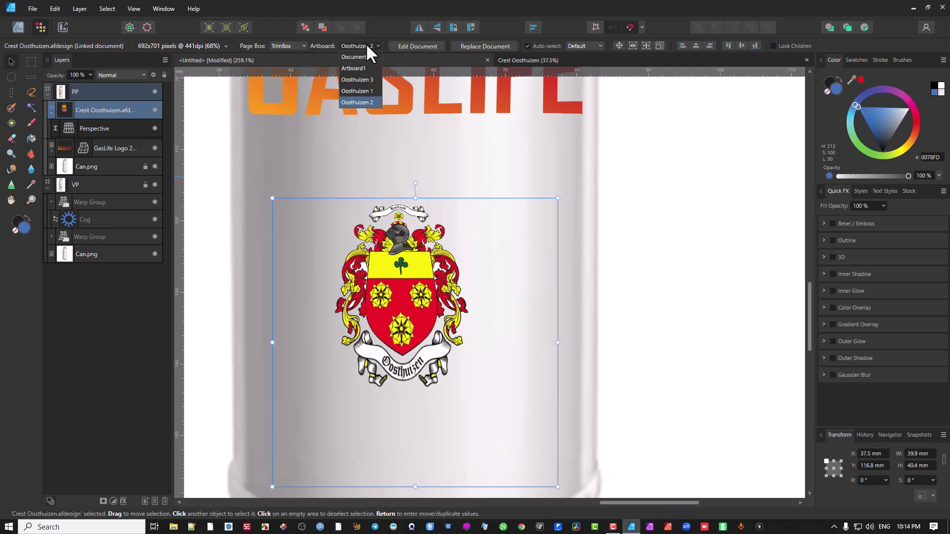
click(361, 81)
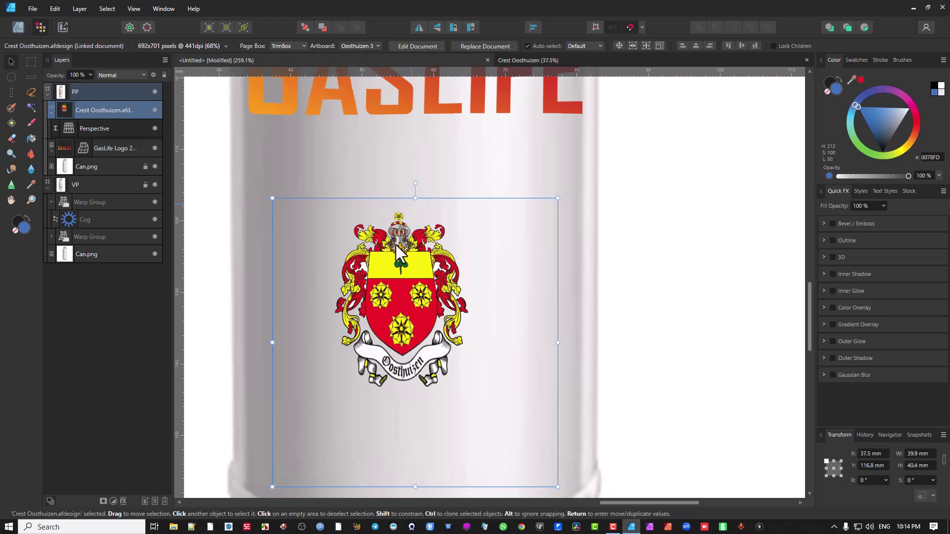
Step: Compare the Oosthuizen 1 and 2 crest artboards, then settle on Oosthuizen 3
click(361, 46)
click(366, 88)
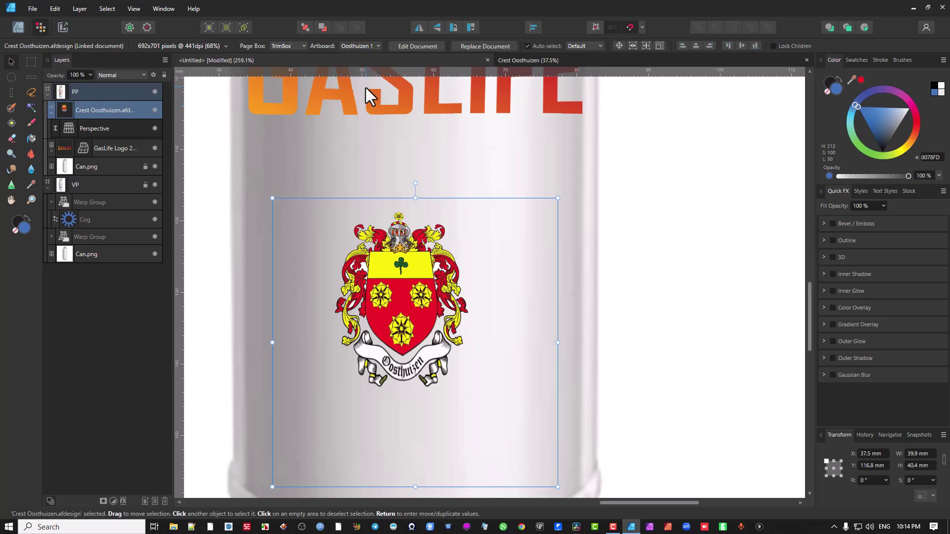
click(363, 45)
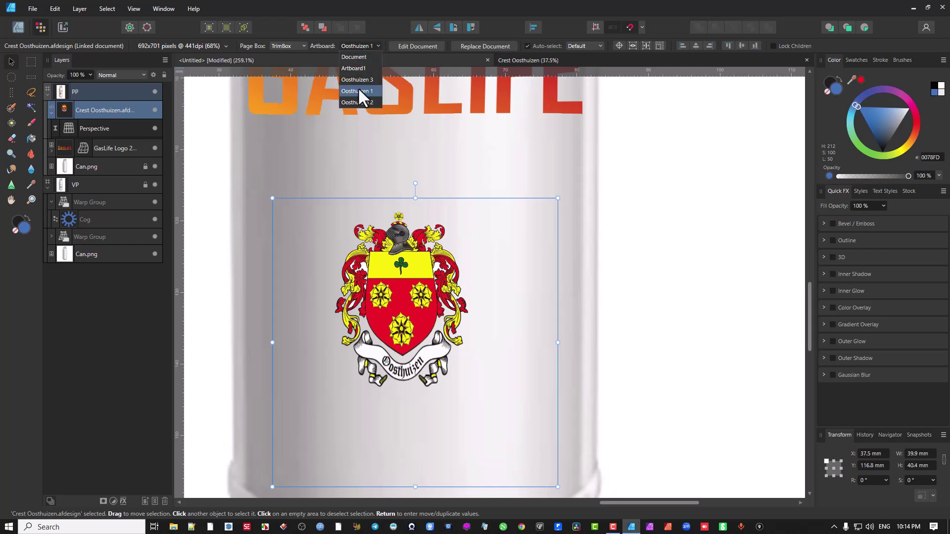
click(363, 103)
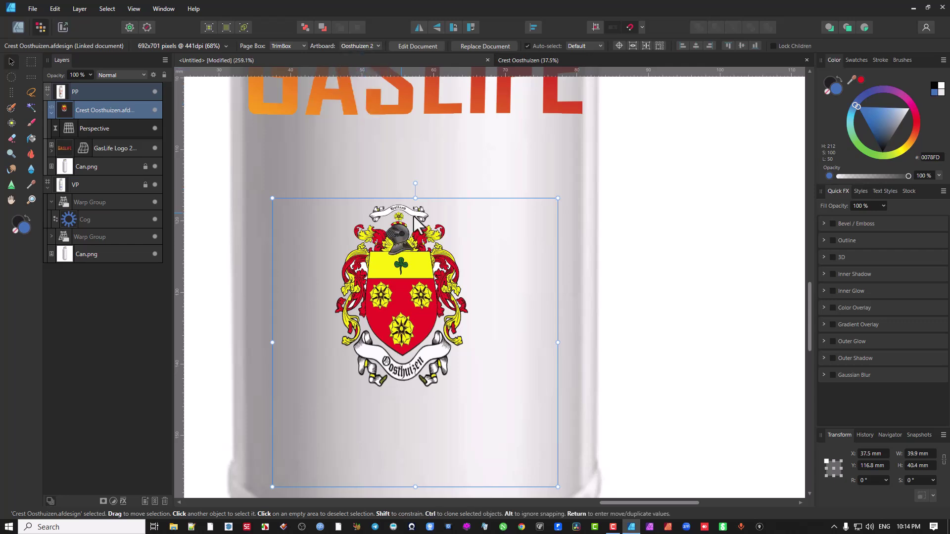
click(357, 47)
click(361, 79)
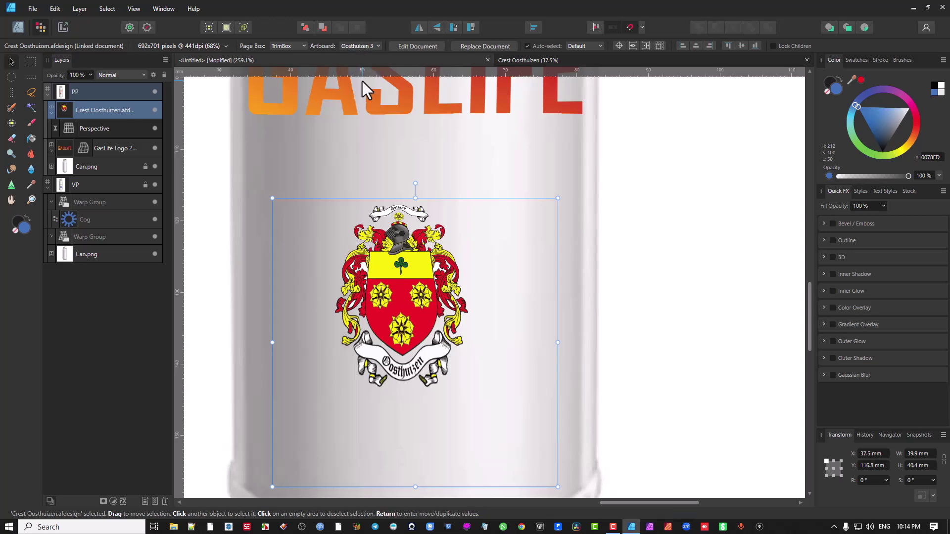
scroll(395, 165, down, 5)
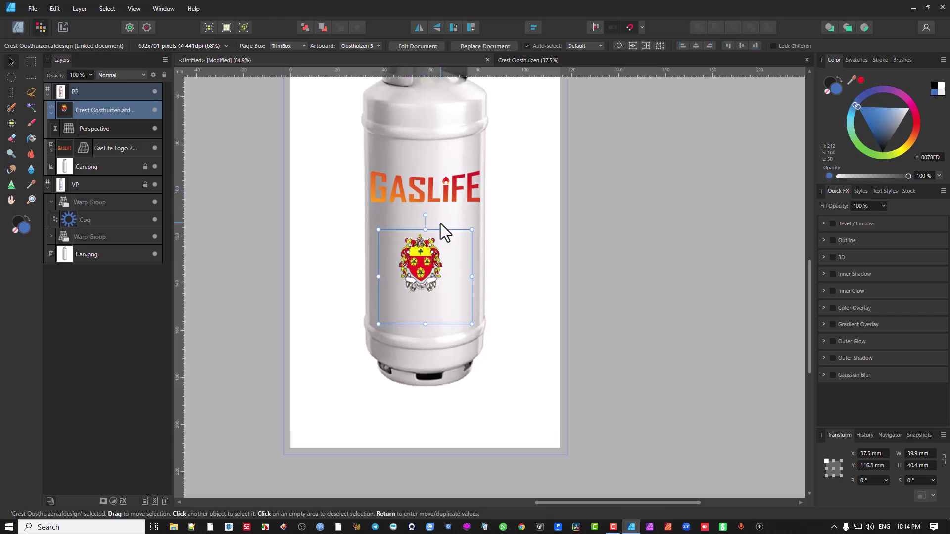
Step: In Designer Persona, draw a blue 20.5 × 21.3 mm double star above the GASLIFE logo
click(18, 27)
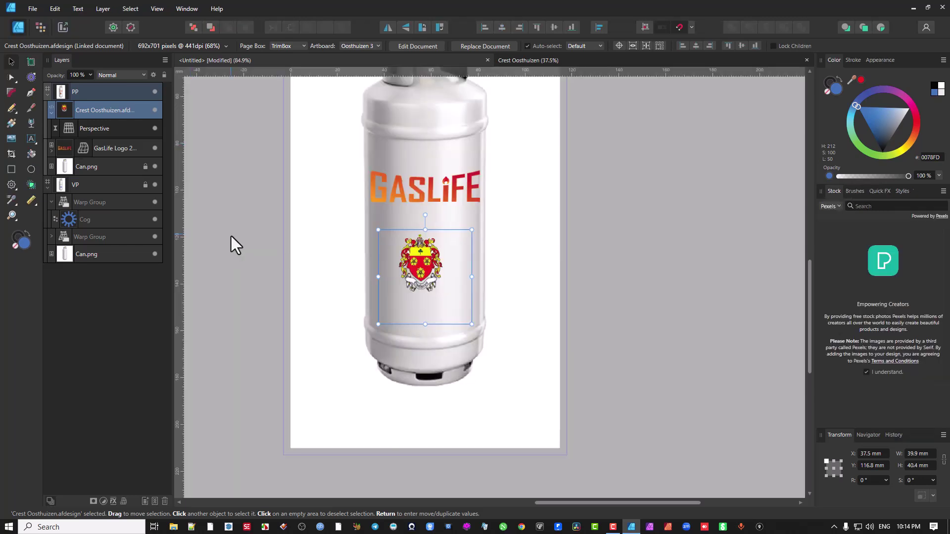
scroll(378, 221, up, 2)
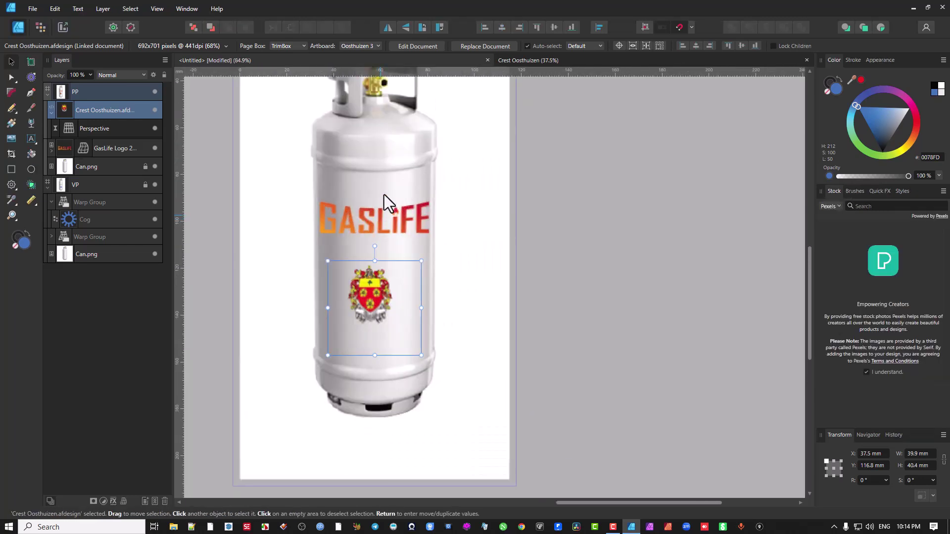
scroll(384, 266, down, 2)
scroll(361, 257, up, 2)
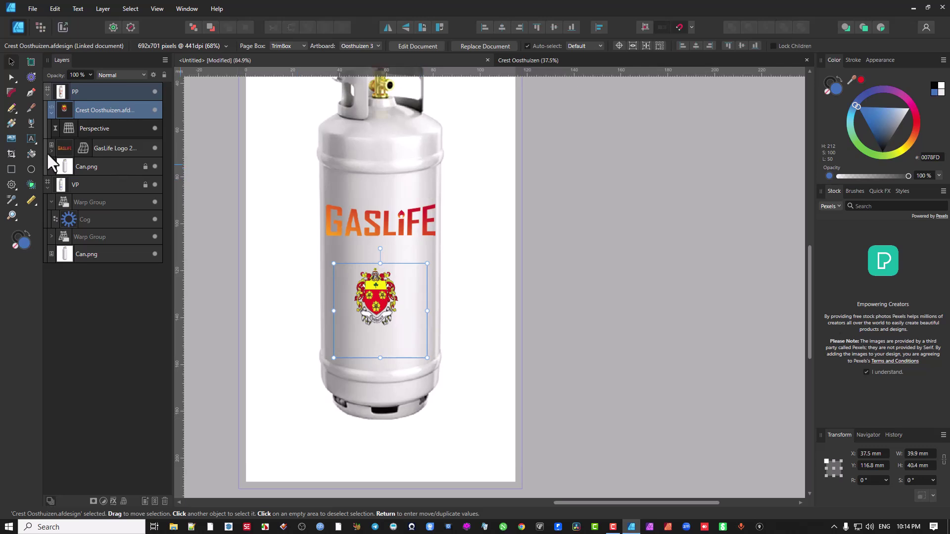
click(12, 185)
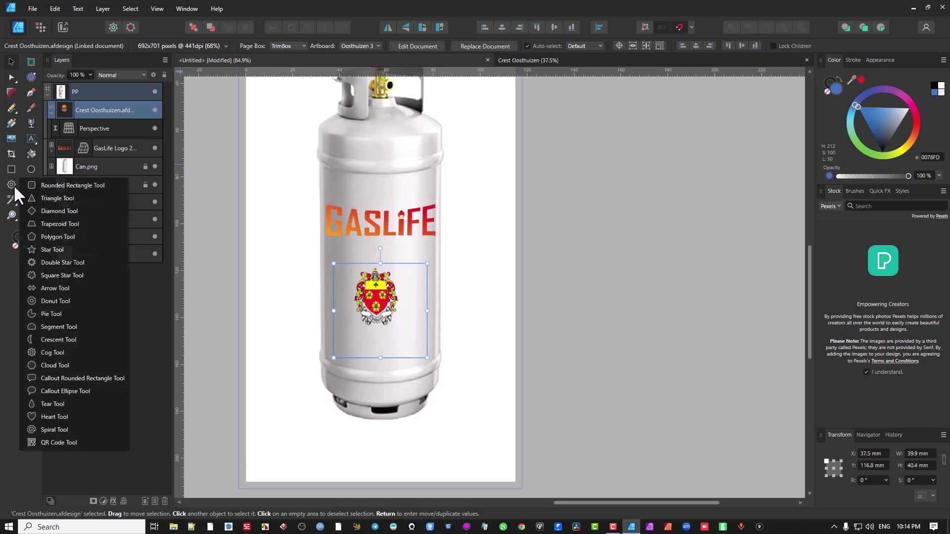
click(70, 262)
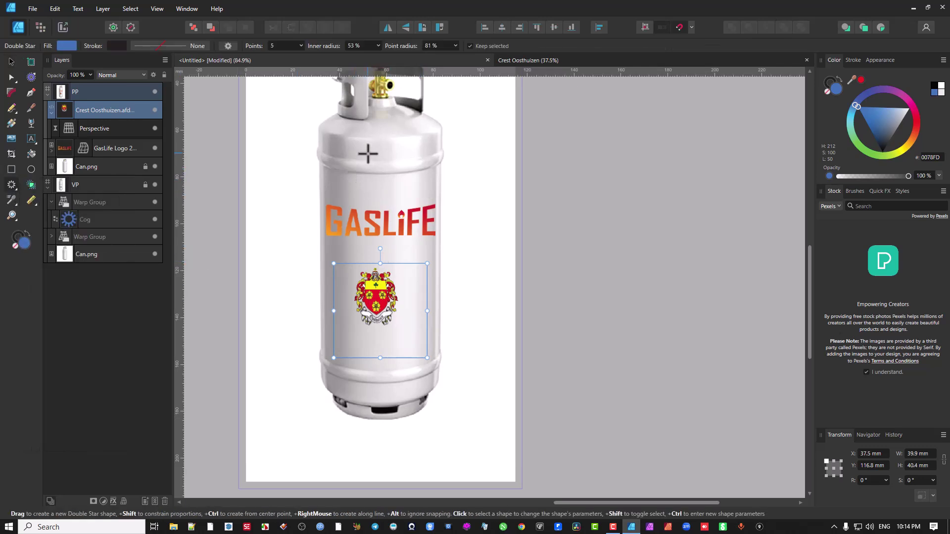
drag(368, 154, 415, 202)
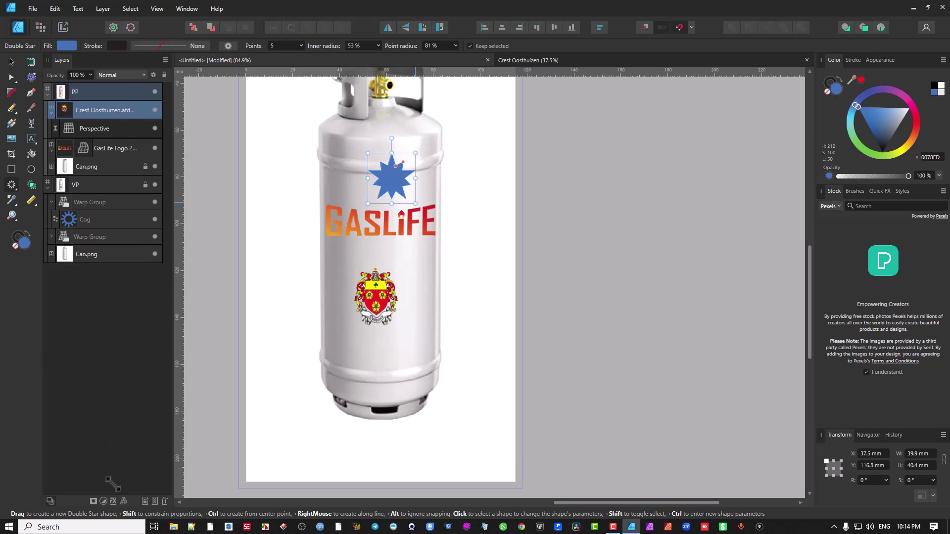
click(123, 500)
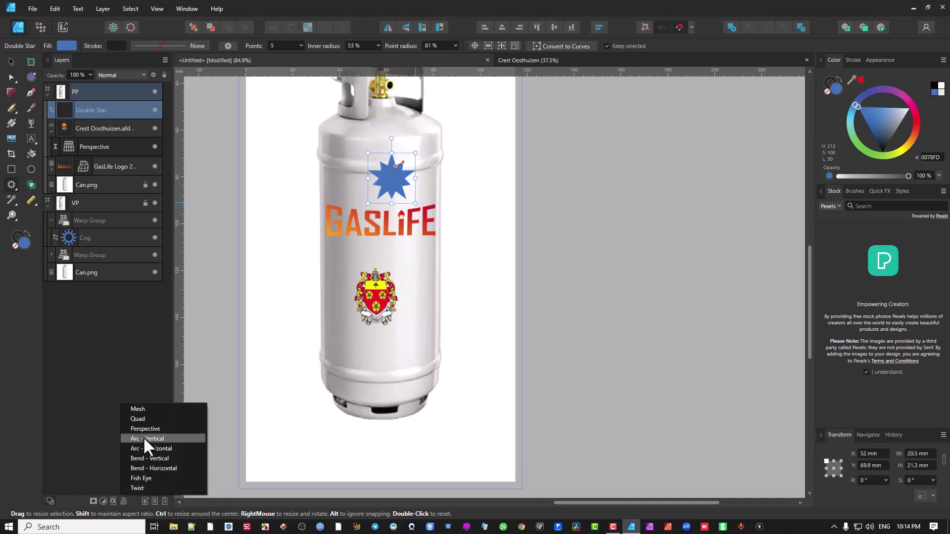
Step: Quad-warp the blue star, pulling its top edge down into a flattened spiky band
click(148, 418)
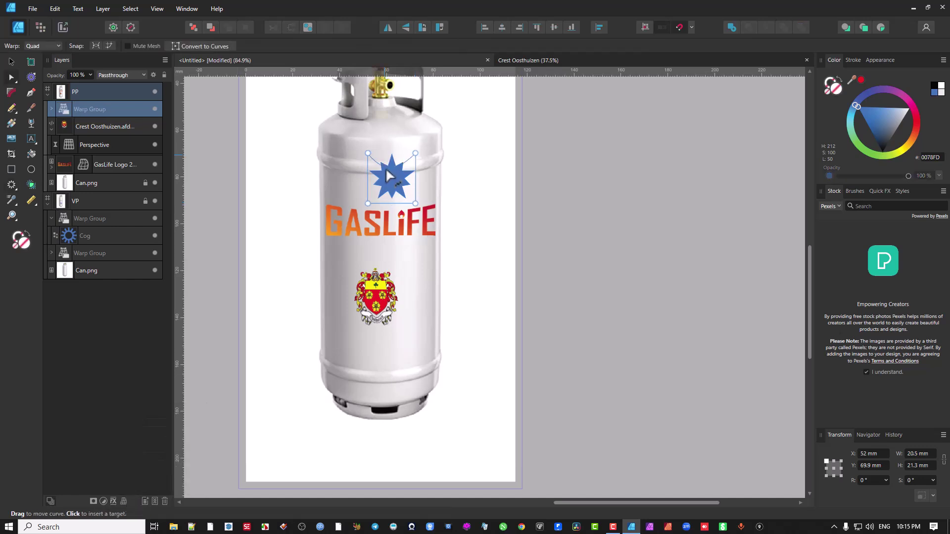
scroll(387, 171, up, 3)
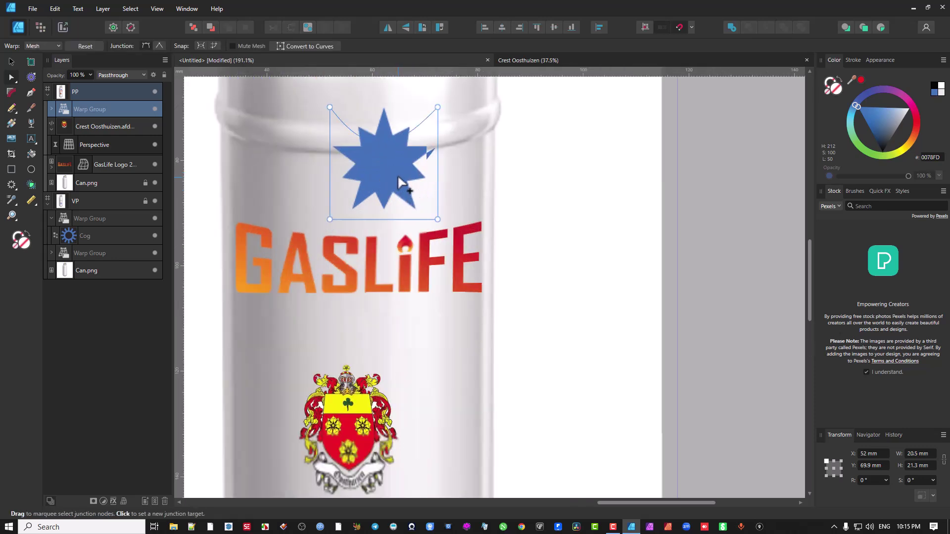
key(ctrl+z)
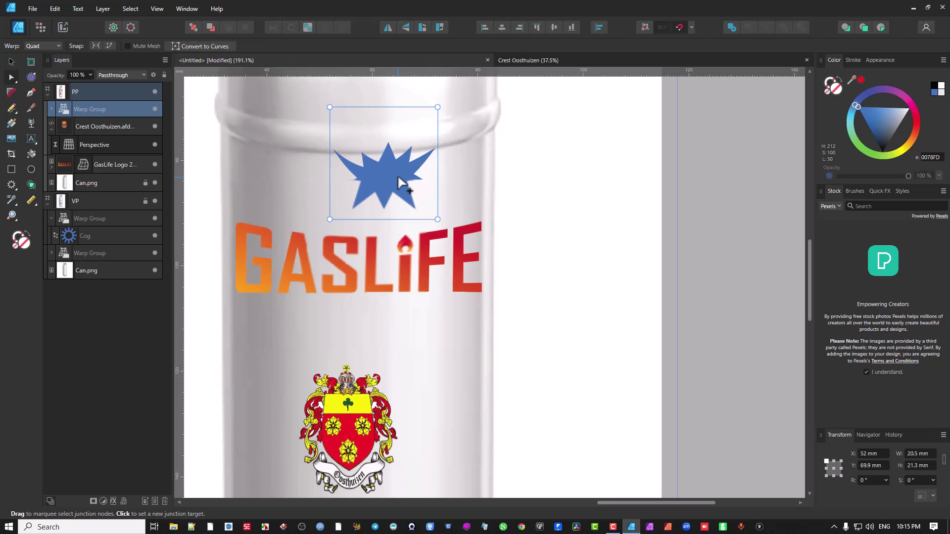
key(ctrl+z)
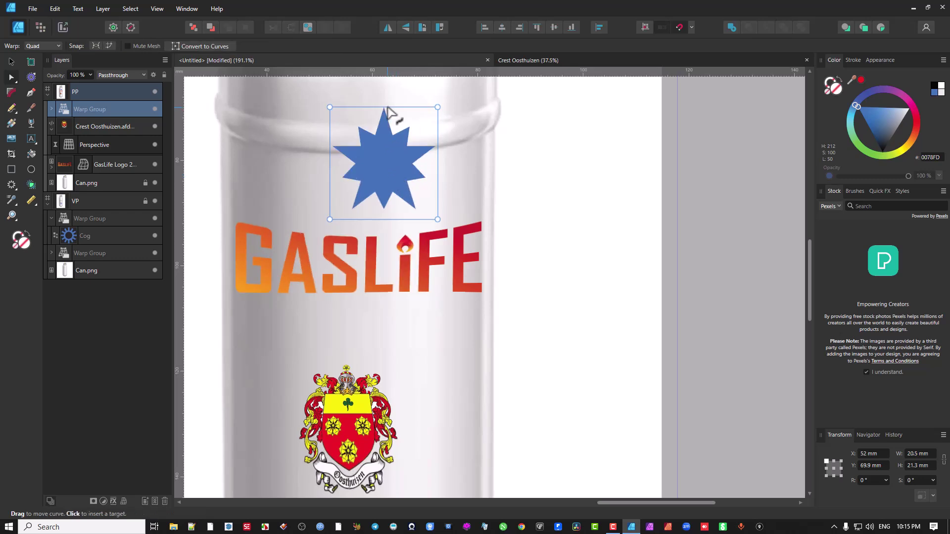
drag(383, 109, 382, 145)
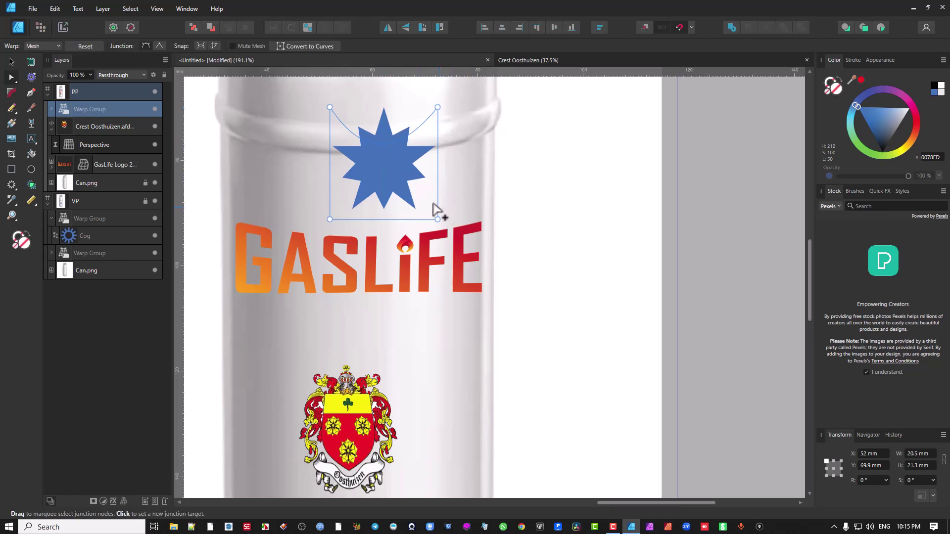
scroll(432, 208, down, 3)
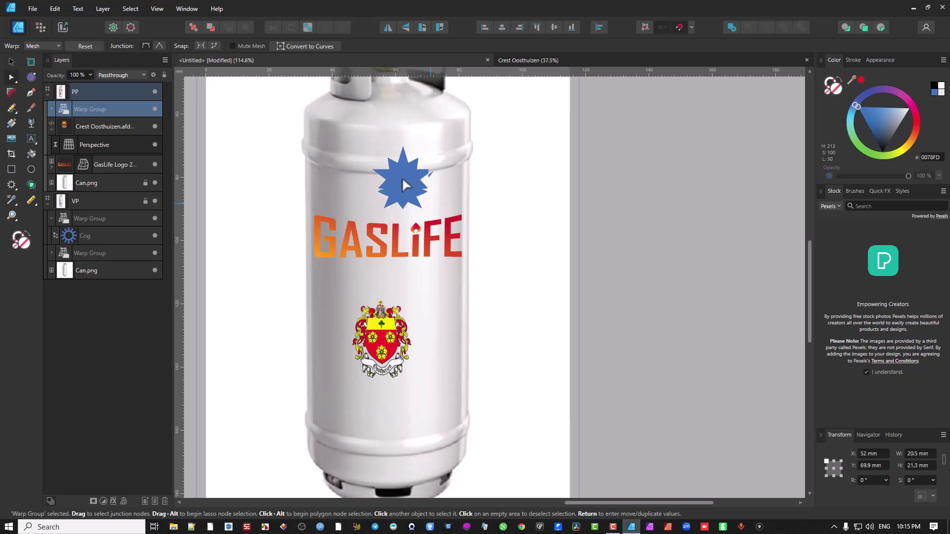
scroll(401, 183, up, 3)
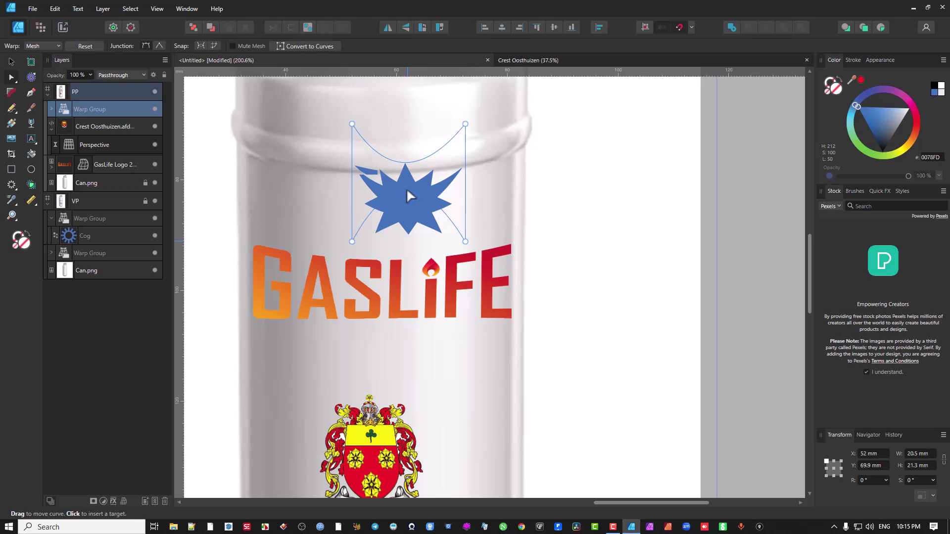
scroll(404, 205, down, 5)
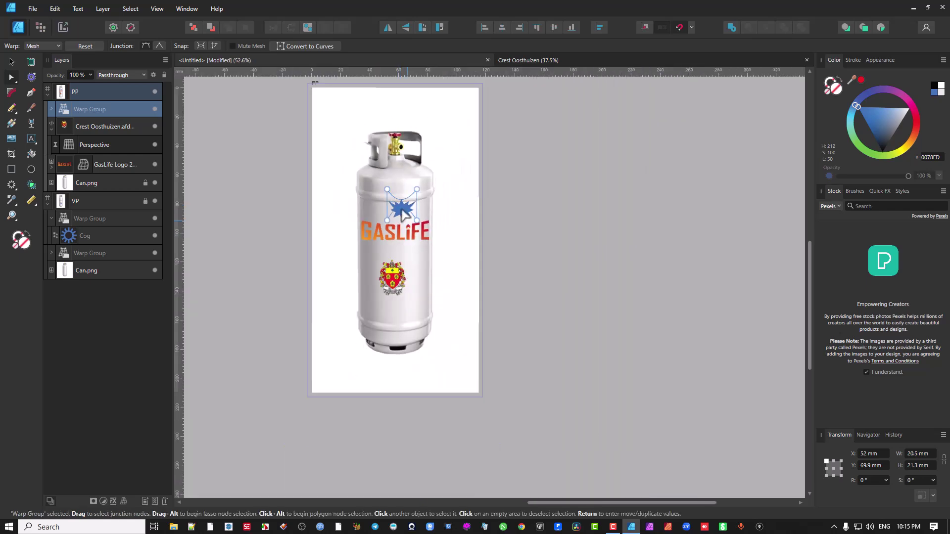
scroll(402, 212, up, 3)
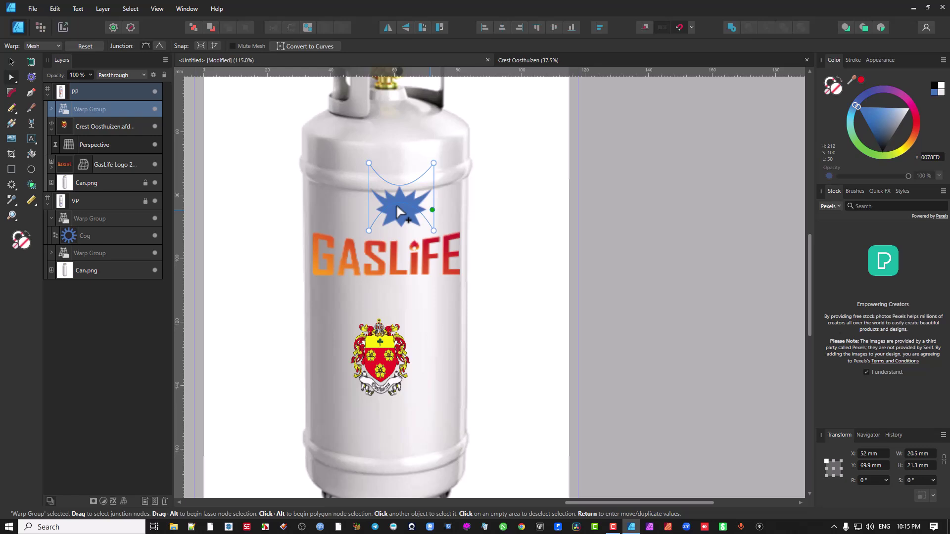
scroll(395, 203, up, 2)
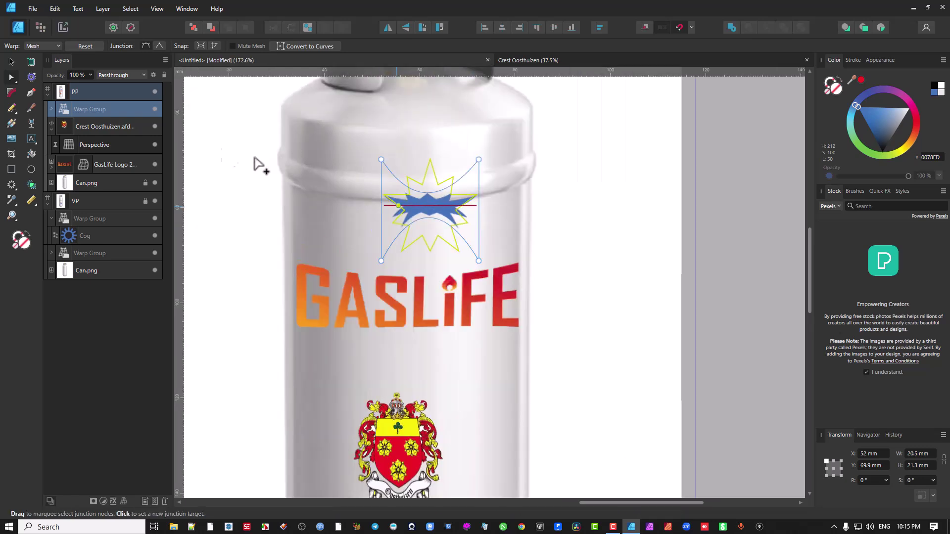
key(v)
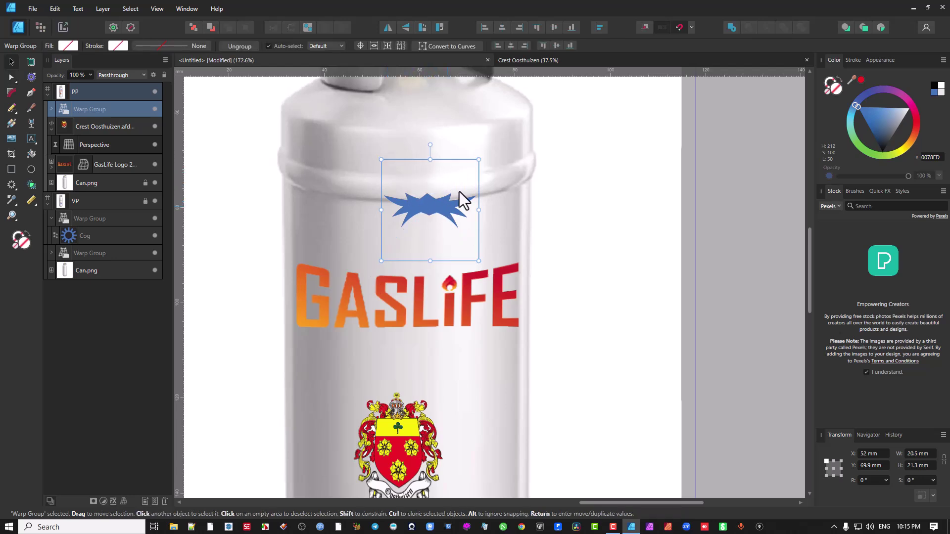
scroll(454, 194, down, 2)
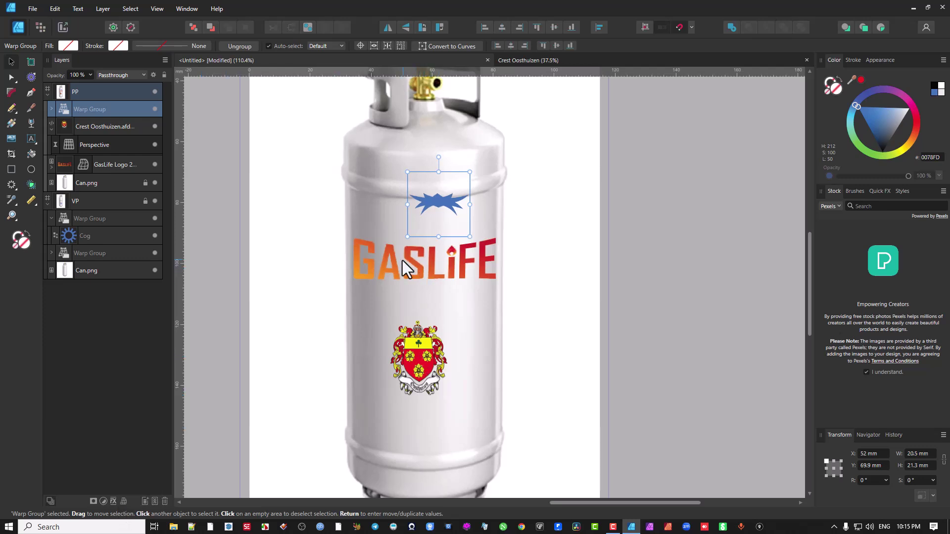
Step: Mesh-warp the GASLIFE logo, bowing its top edge upward to follow the cylinder
click(429, 266)
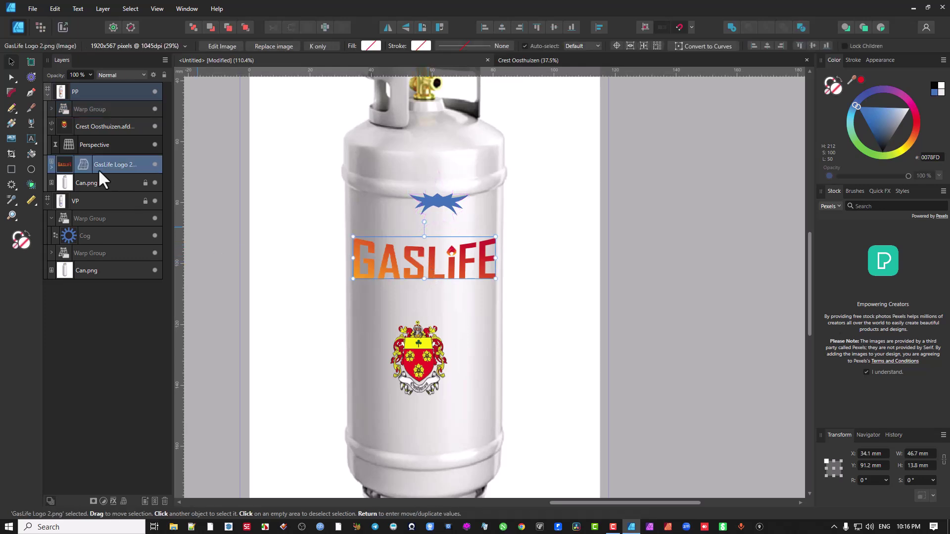
double_click(441, 244)
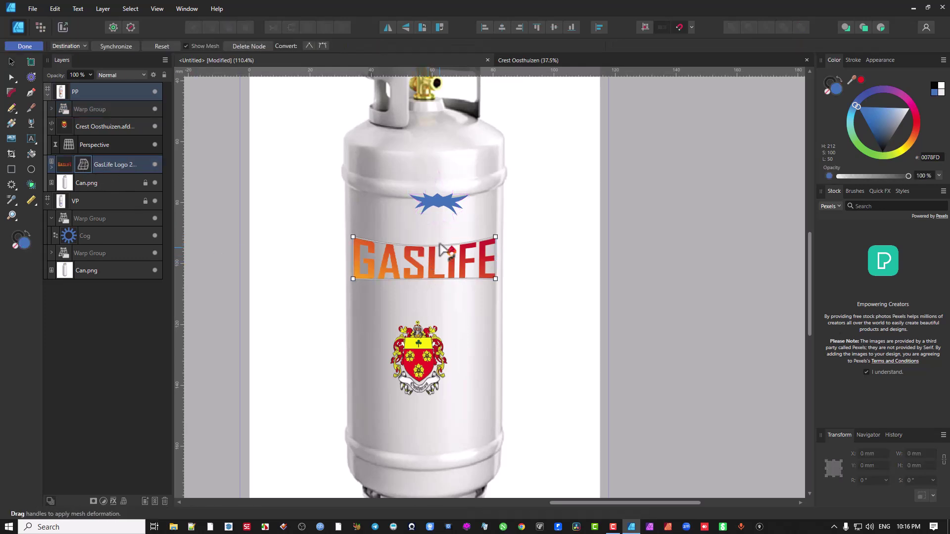
drag(441, 243, 439, 232)
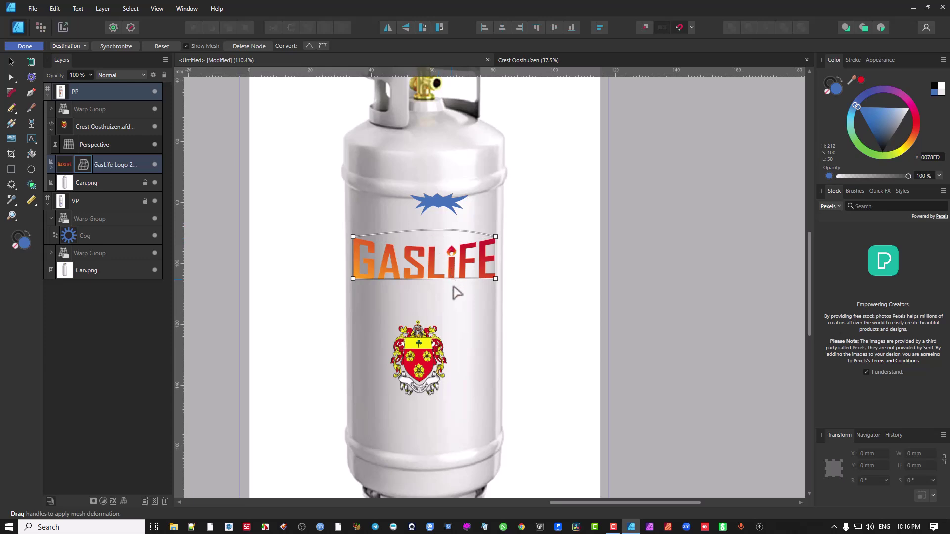
scroll(448, 265, up, 3)
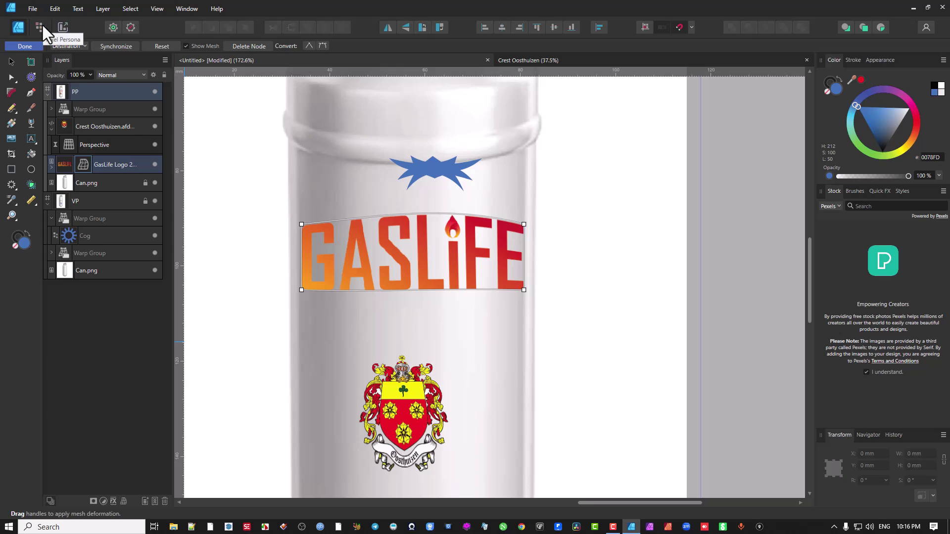
scroll(325, 296, down, 5)
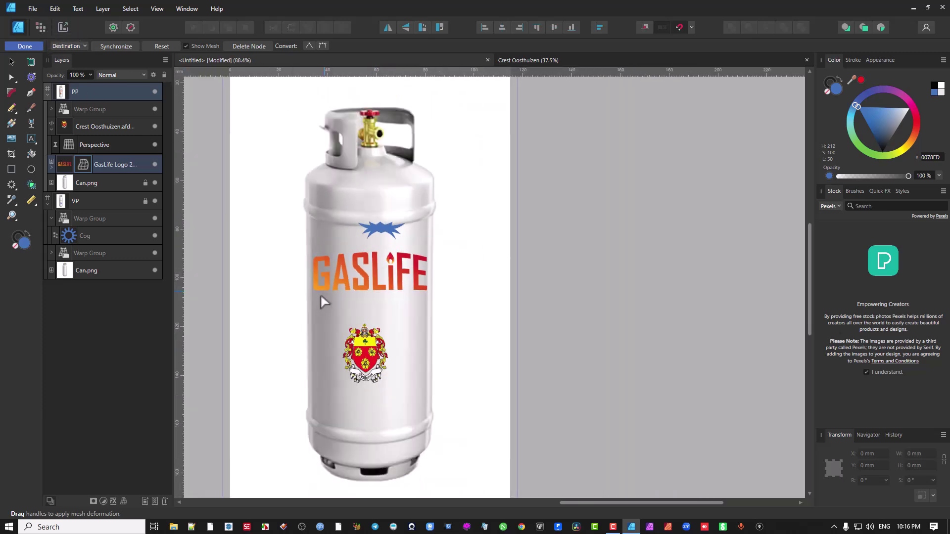
scroll(336, 309, down, 5)
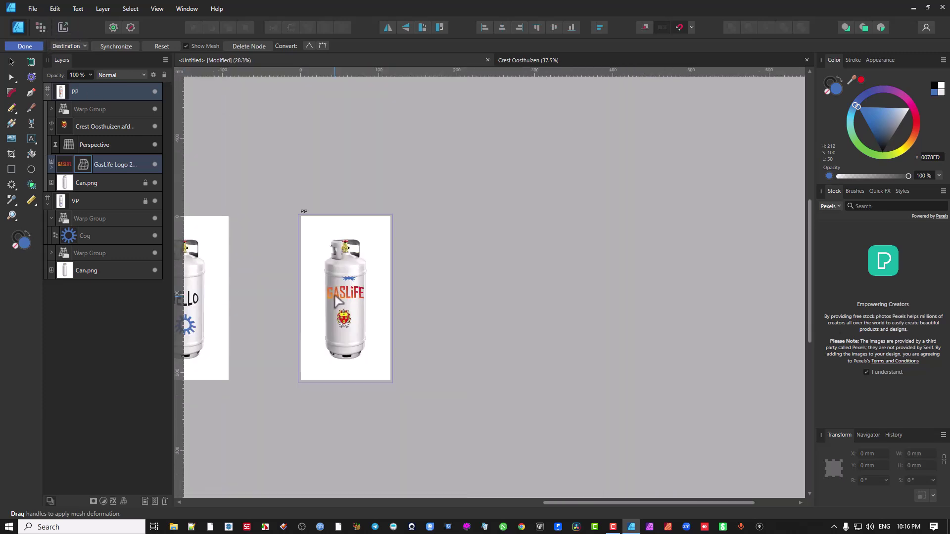
scroll(509, 307, up, 1)
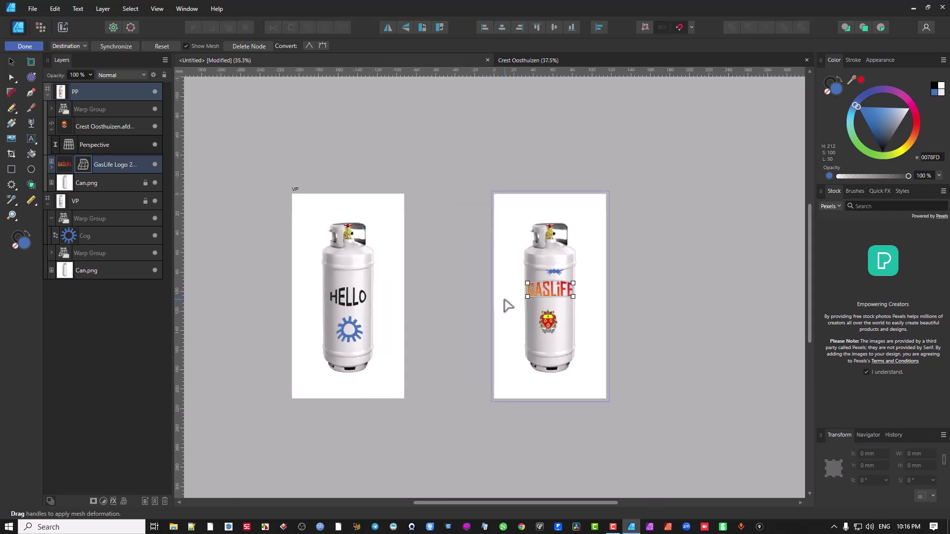